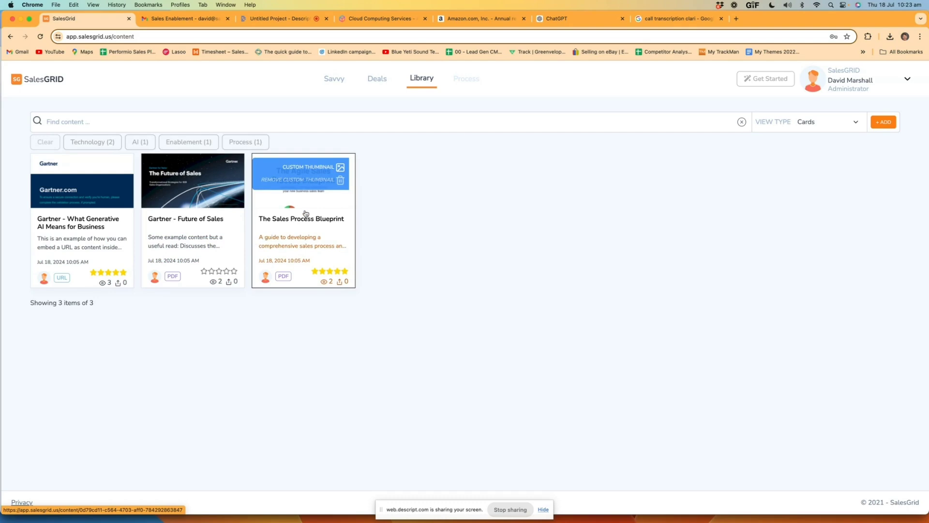
left_click(377, 80)
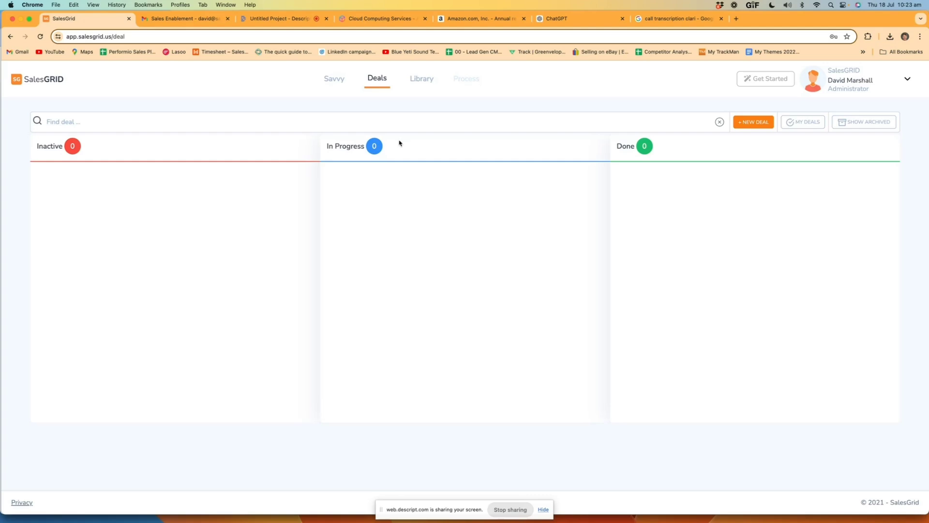
left_click(753, 122)
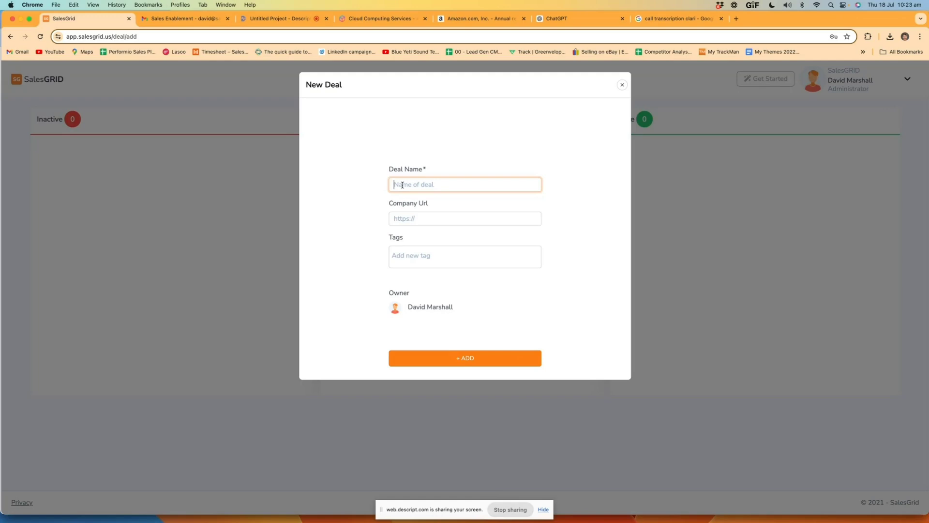
left_click(394, 218)
type("aws.com")
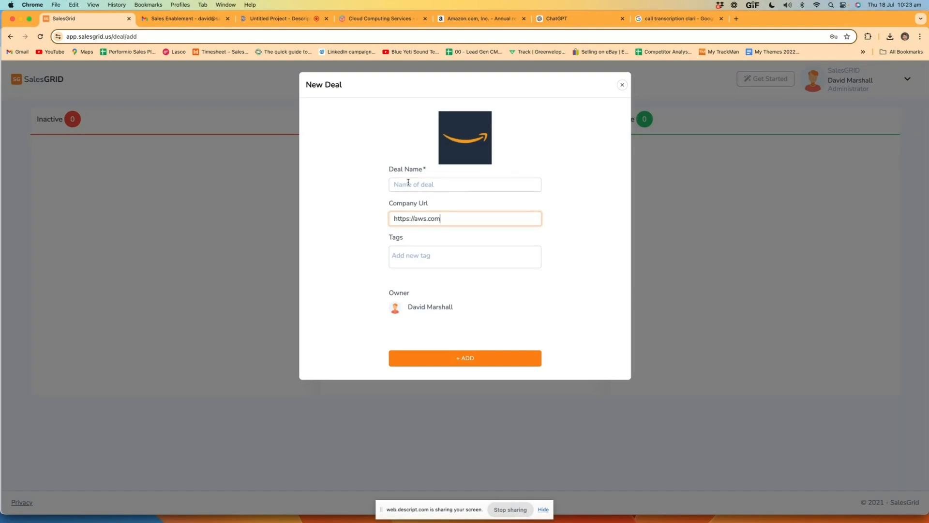
left_click(410, 185)
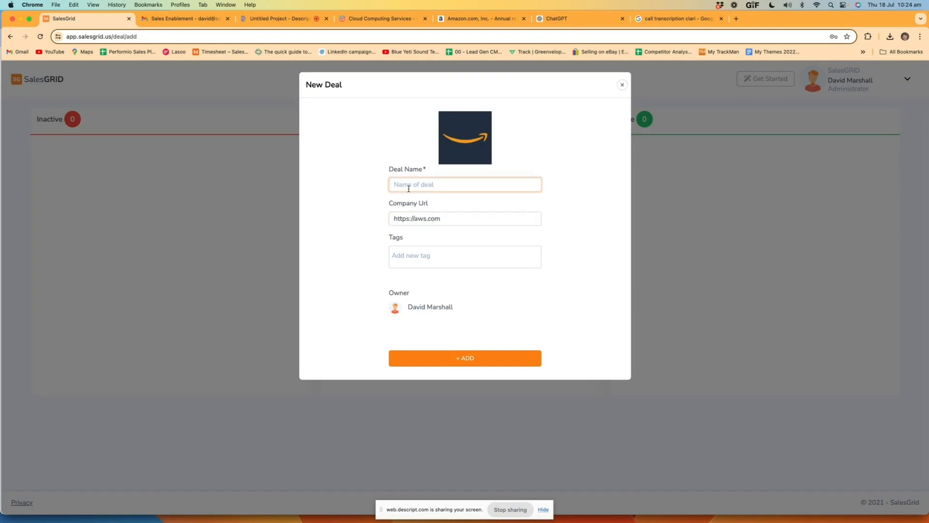
type("AWS Enablement")
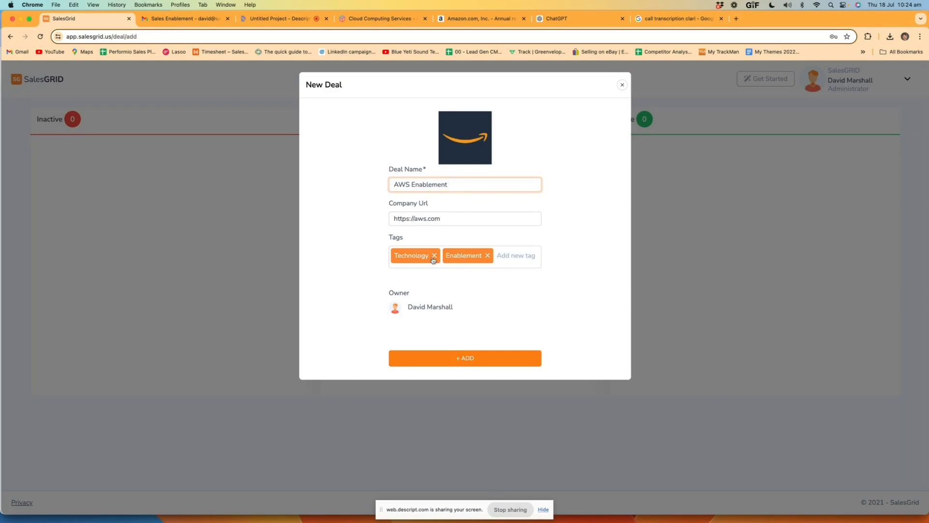
left_click(507, 255)
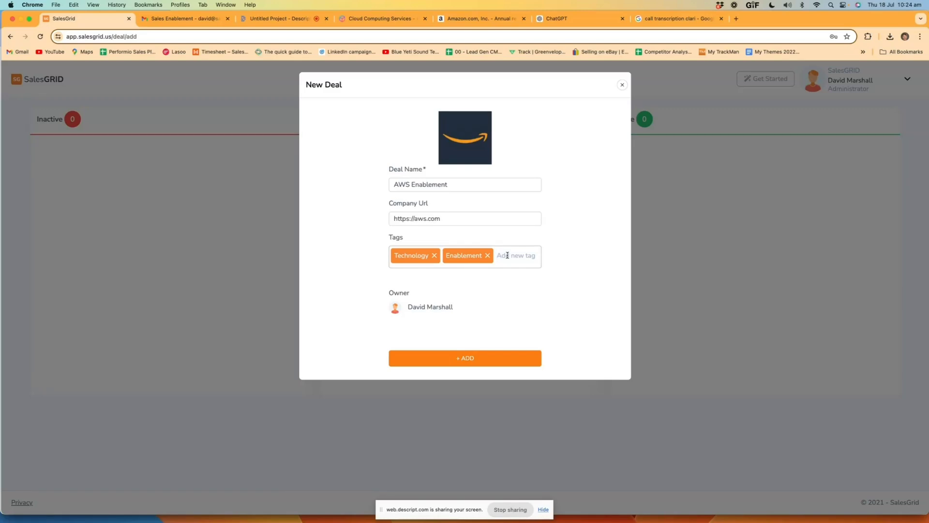
type("s")
key("BackSpace")
type("A")
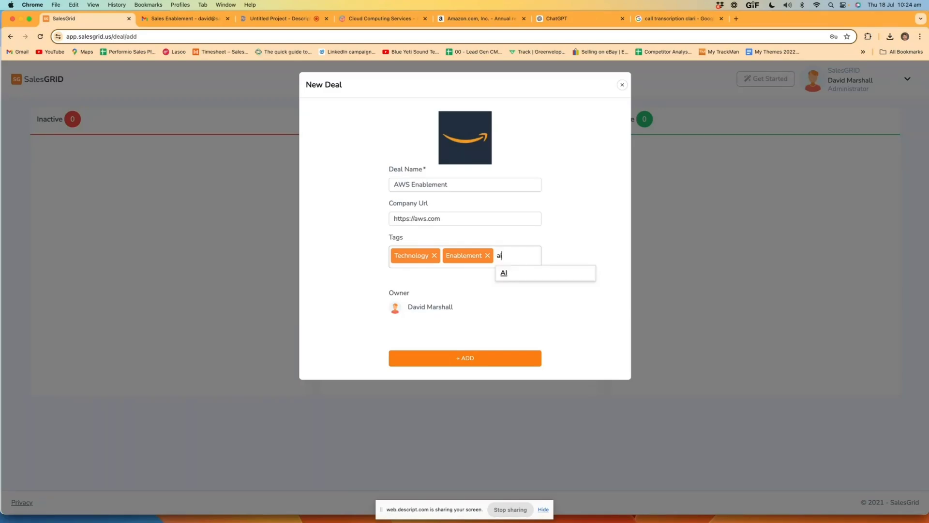
key("BackSpace")
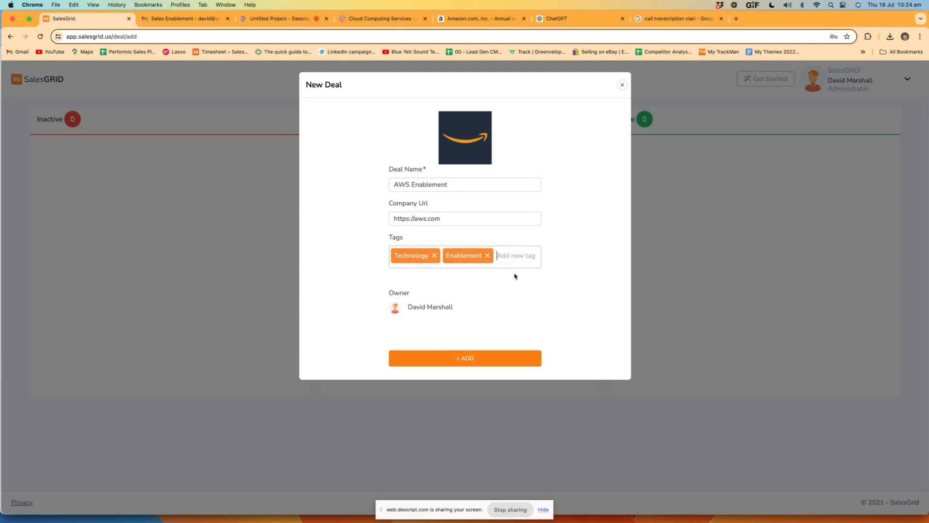
Add the AWS Enablement deal with the Technology and Enablement tags.
left_click(483, 364)
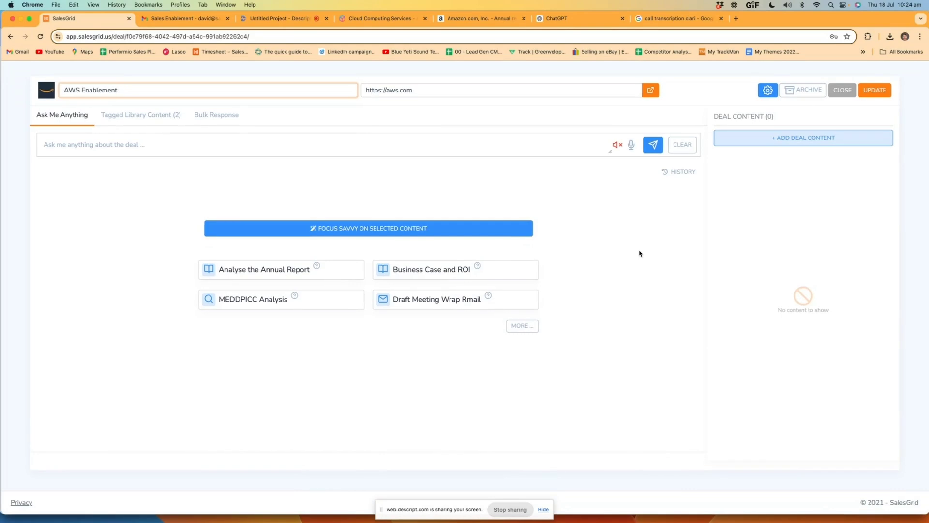
Review the owner choices and tags in the deal's configuration, and close it without changes.
scroll(634, 253, "up", 3)
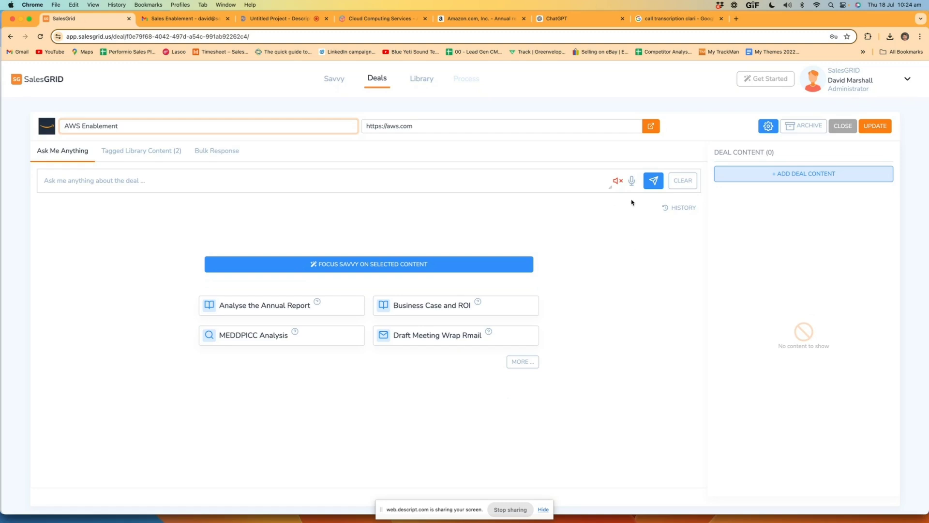
left_click(768, 126)
left_click(492, 159)
left_click(492, 160)
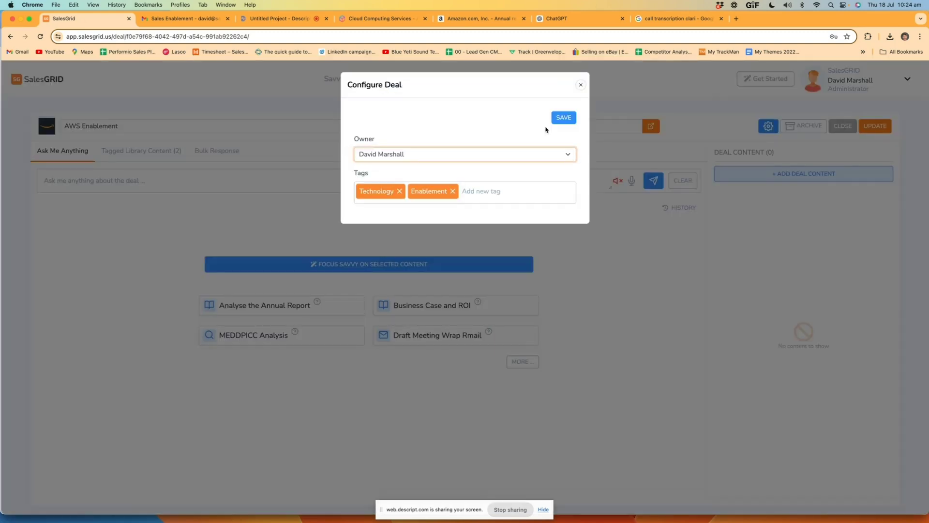
left_click(325, 190)
View the library content tagged to the deal and return to the Ask Me Anything view.
left_click(145, 153)
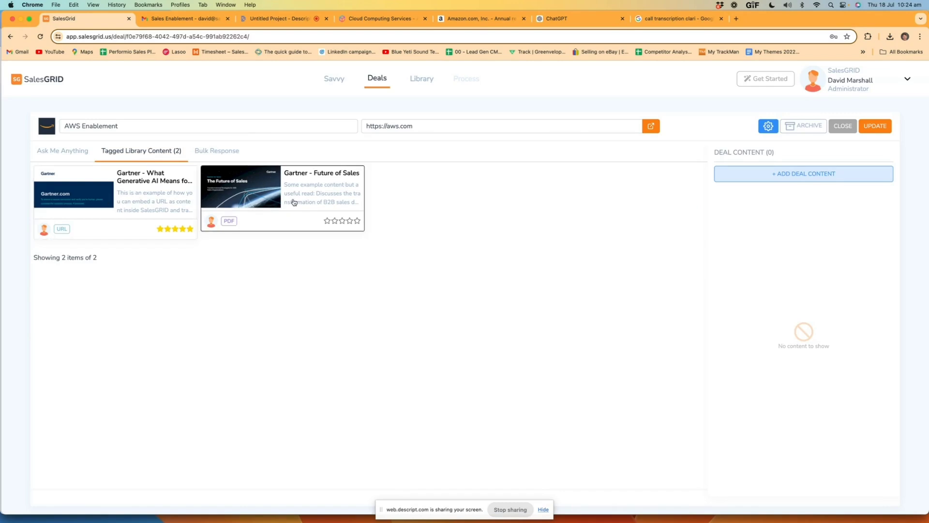
left_click(83, 179)
left_click(76, 138)
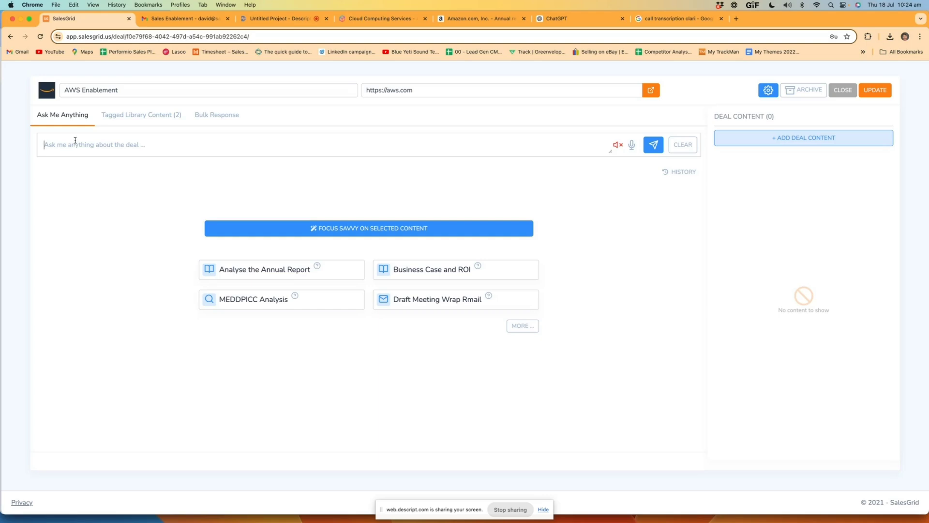
scroll(131, 219, "up", 2)
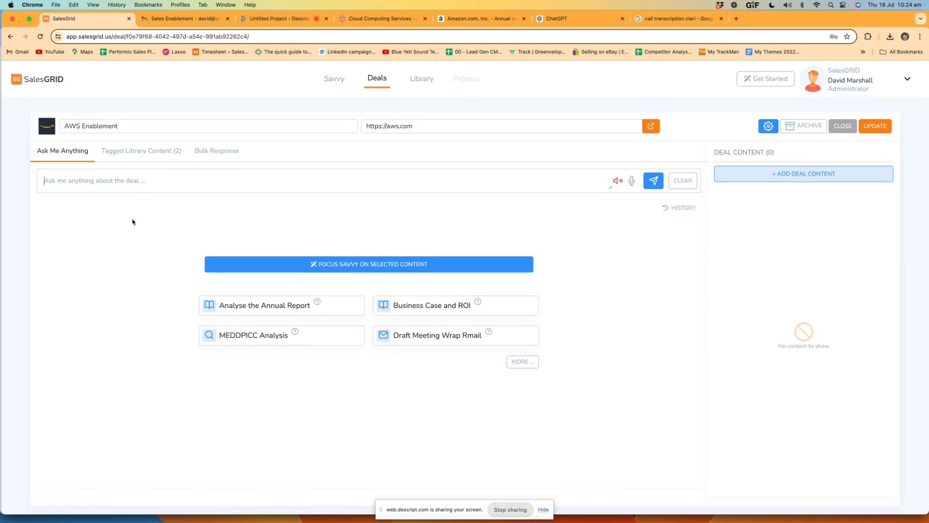
Add the file Call Transcript July 16th, 2024.pdf from Downloads as deal content.
left_click(813, 176)
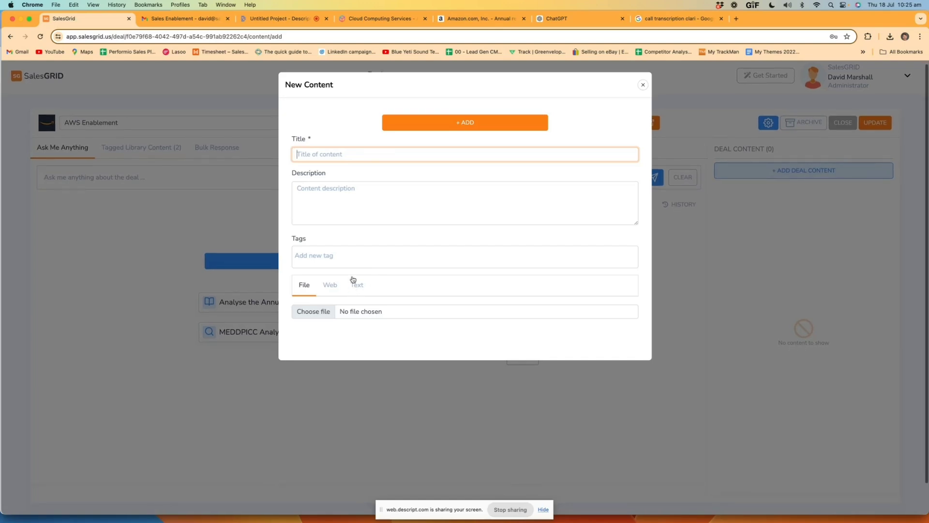
left_click(313, 313)
double_click(183, 134)
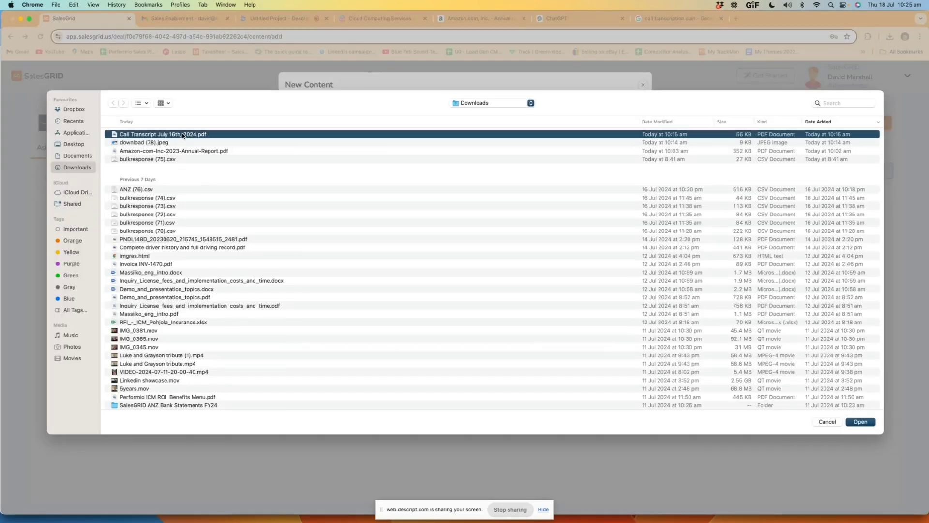
left_click(337, 183)
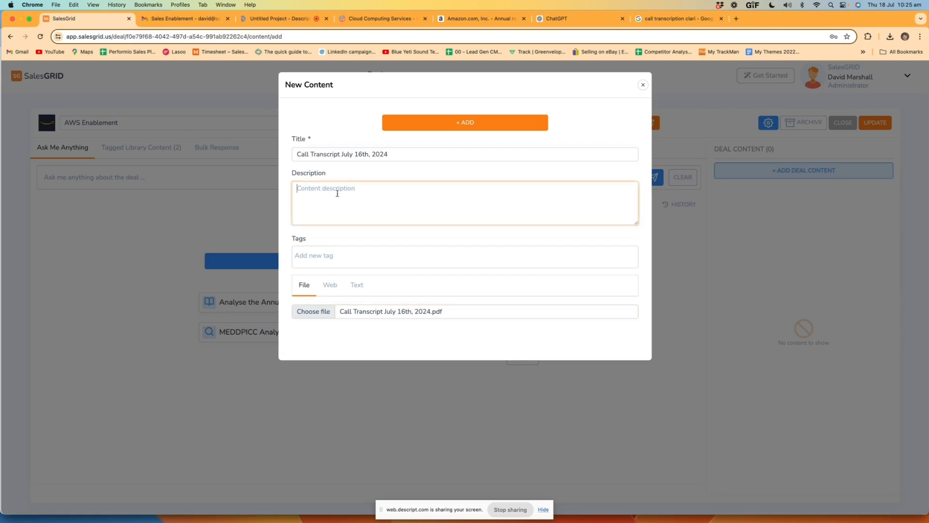
left_click(456, 122)
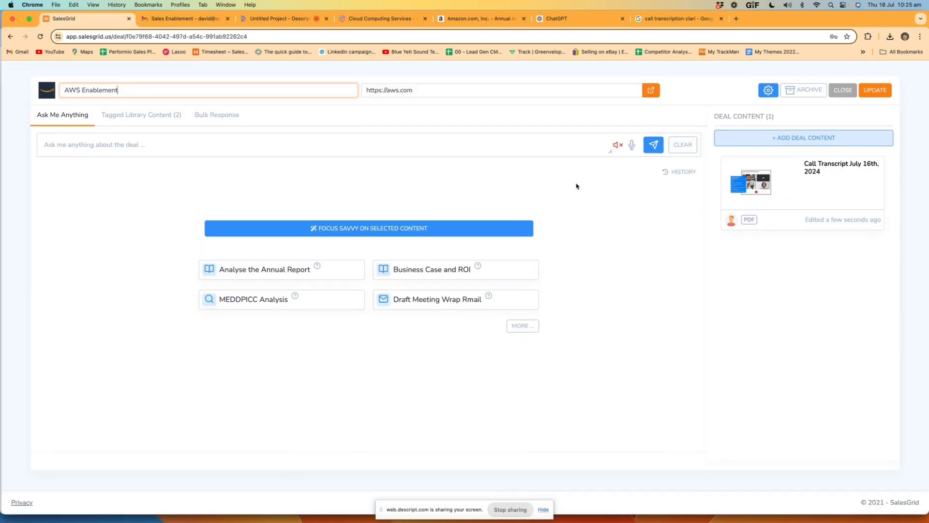
Open the call transcript in the deal content, read through its pages, and close it.
left_click(870, 205)
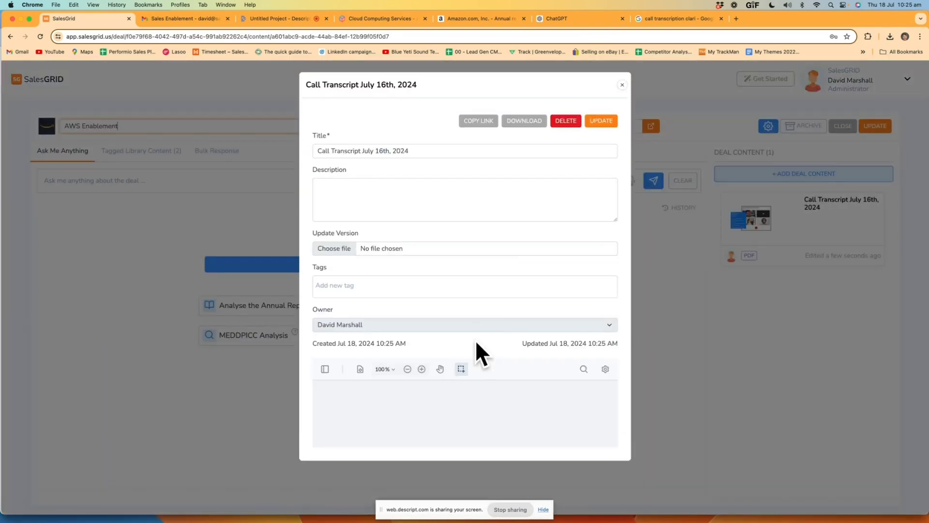
scroll(474, 339, "down", 5)
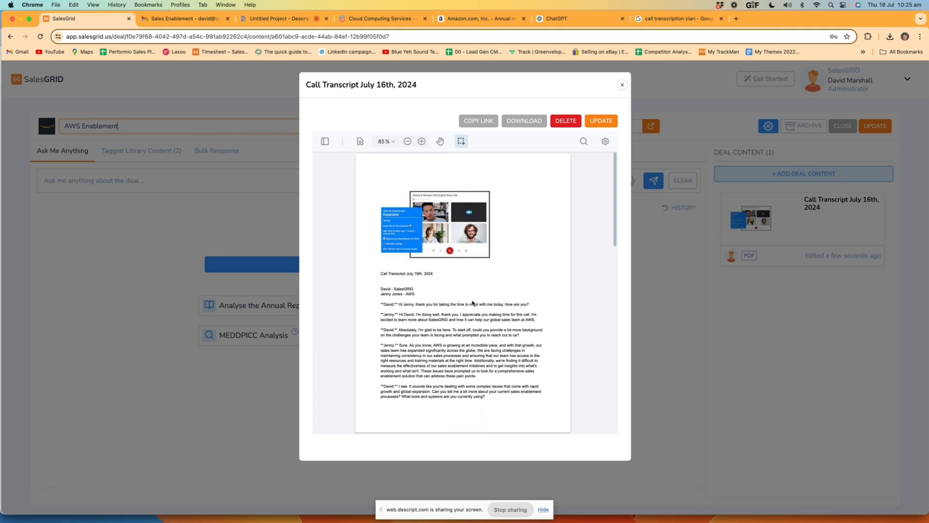
scroll(460, 310, "up", 3)
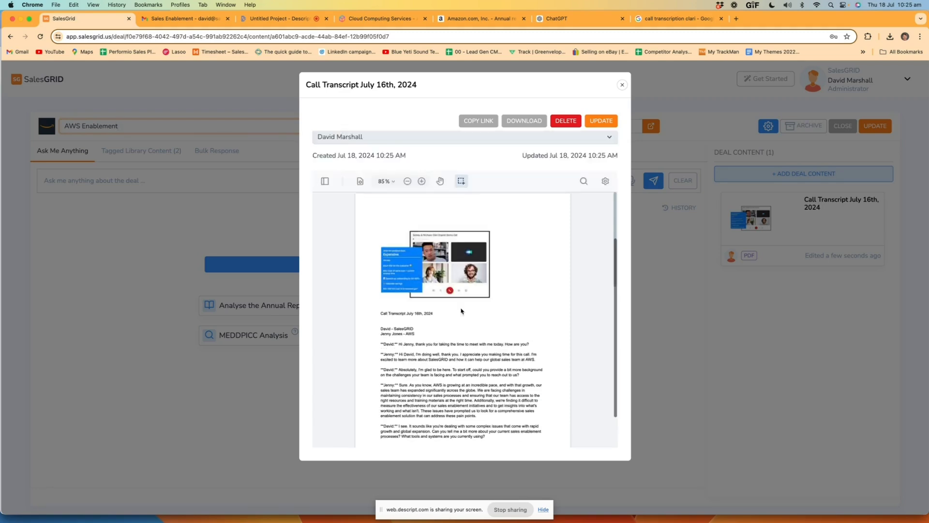
scroll(460, 310, "down", 3)
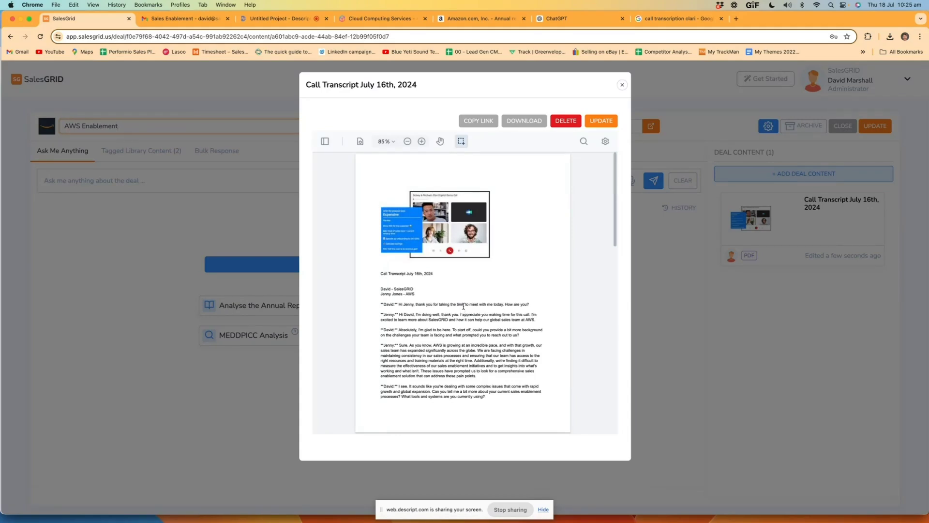
scroll(452, 304, "up", 2)
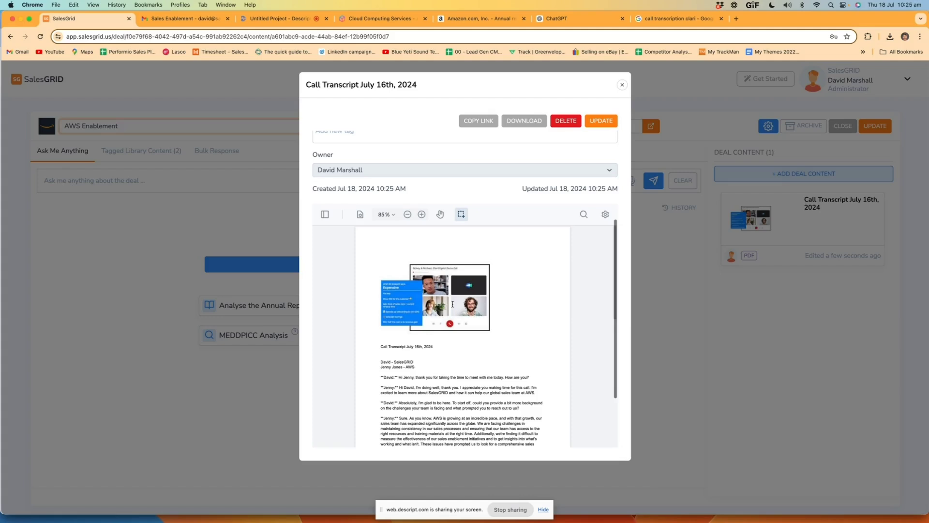
scroll(453, 304, "down", 10)
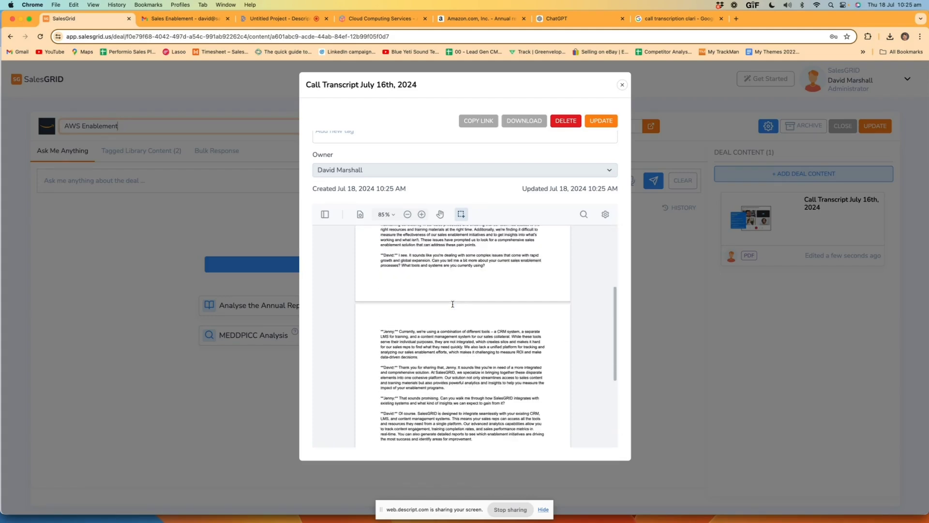
left_click(623, 85)
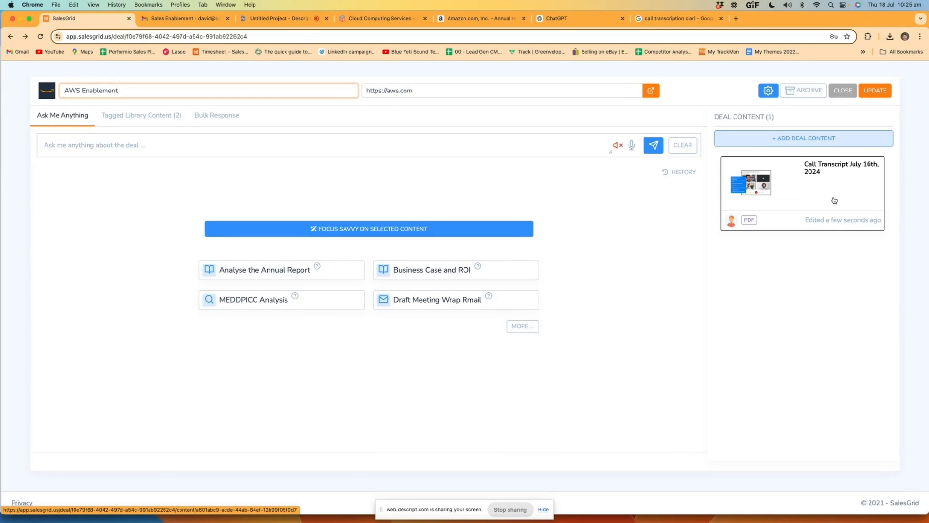
scroll(835, 200, "down", 1)
scroll(834, 200, "up", 2)
scroll(834, 201, "down", 2)
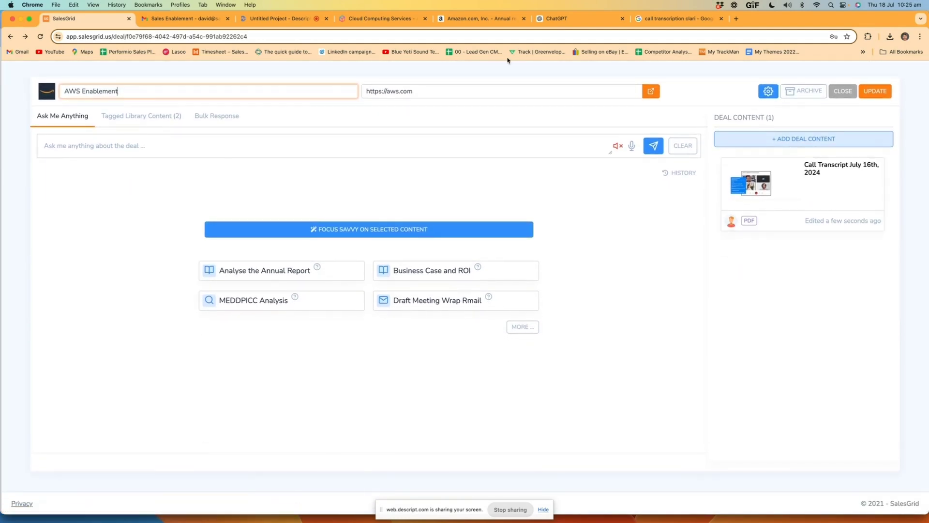
Switch to Gmail and copy the full body of the Sales Enablement email, including its signature.
left_click(181, 22)
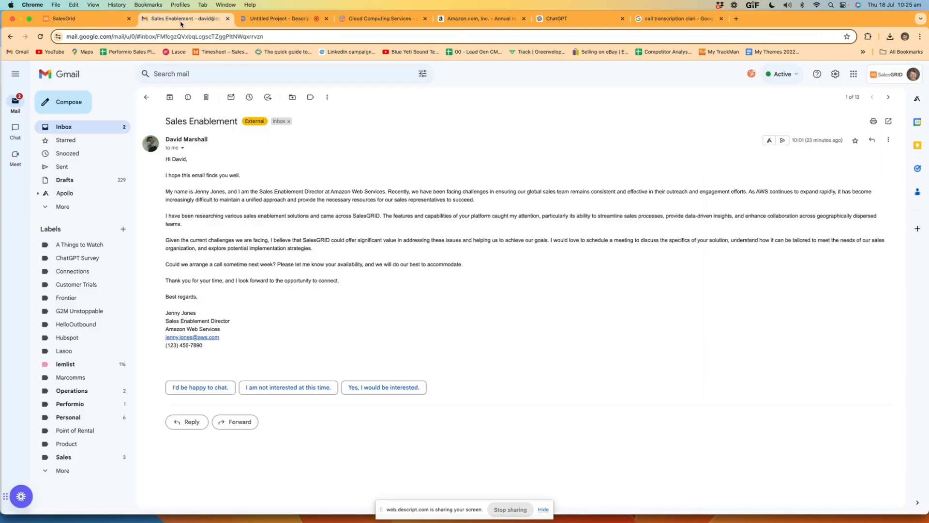
left_click_drag(167, 159, 259, 362)
key("super+c")
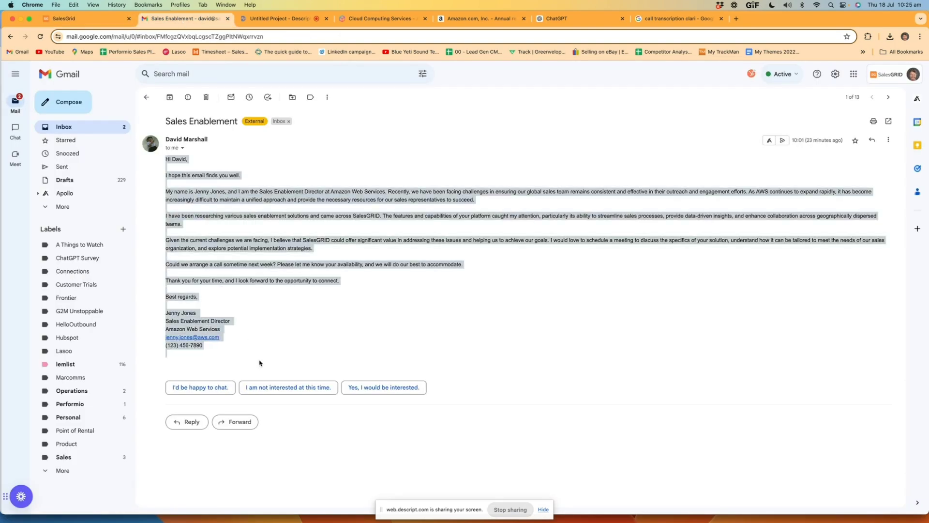
Back in SalesGRID, add the copied email as text-type deal content with a title and a description summarizing the requested meeting.
left_click(75, 20)
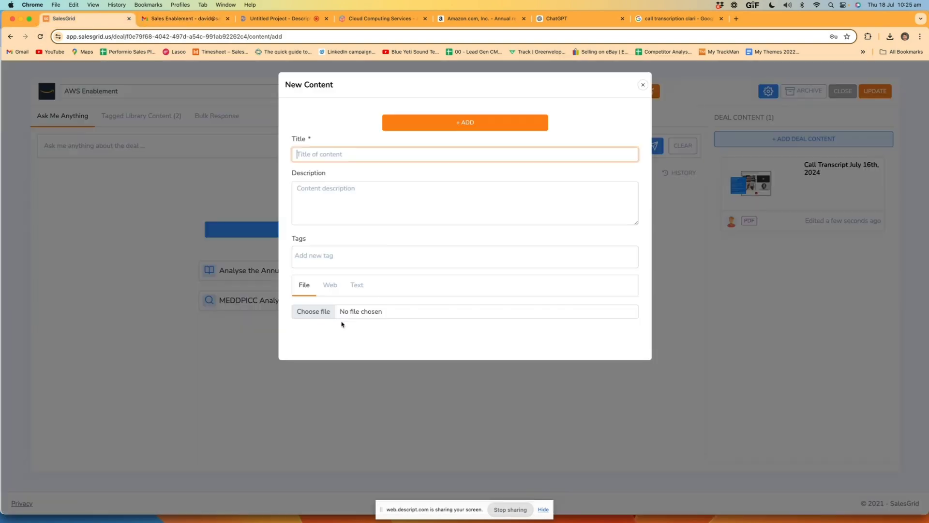
left_click(356, 285)
key("super+v")
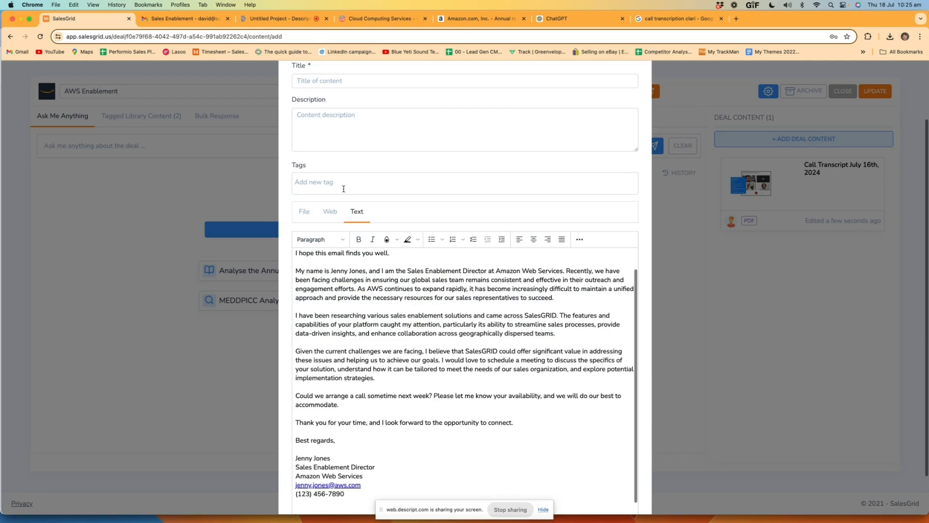
left_click(309, 155)
left_click(315, 195)
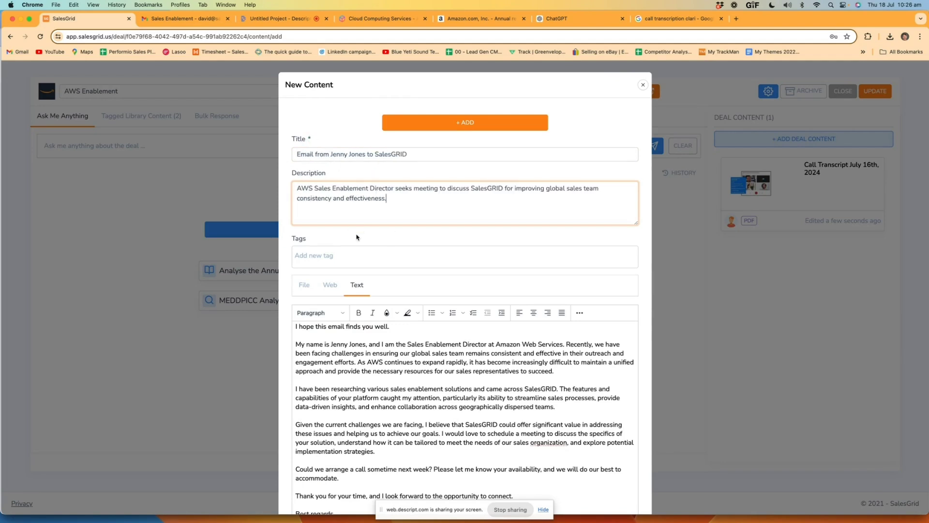
left_click(466, 124)
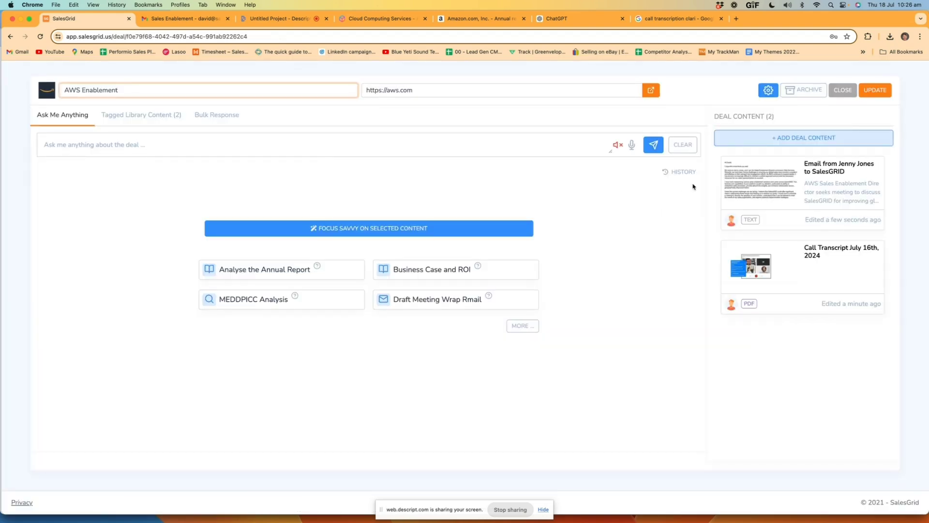
Add the file Amazon-com-Inc-2023-Annual-Report.pdf as deal content, titled Amazon com Inc 2023 Annual Report.
left_click(793, 141)
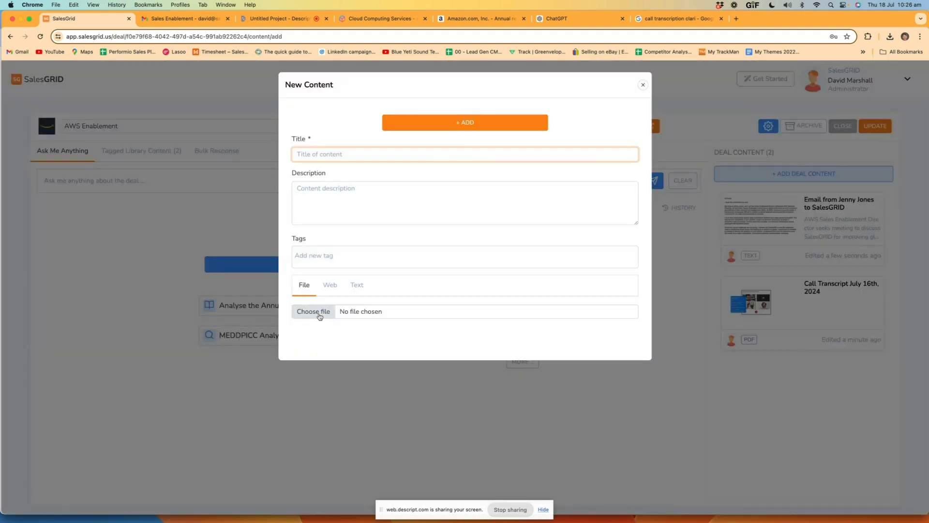
left_click(319, 311)
double_click(291, 152)
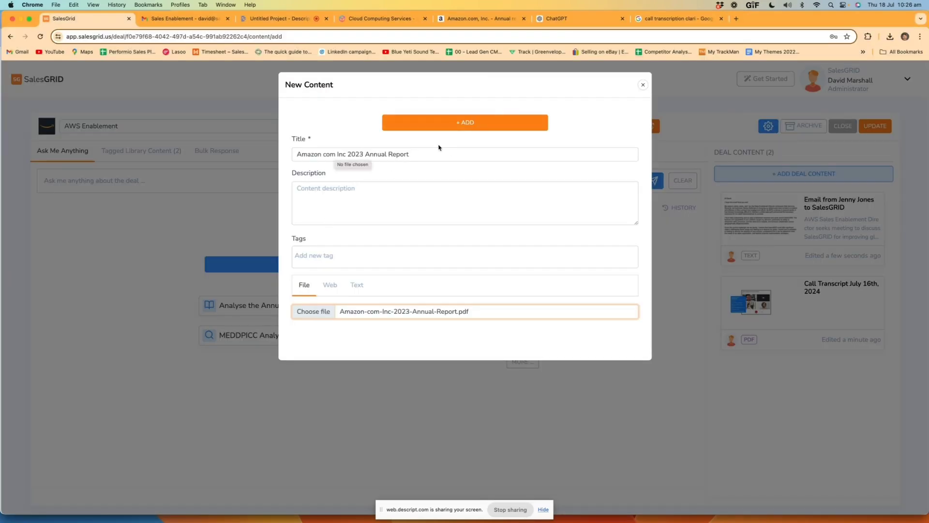
left_click(452, 124)
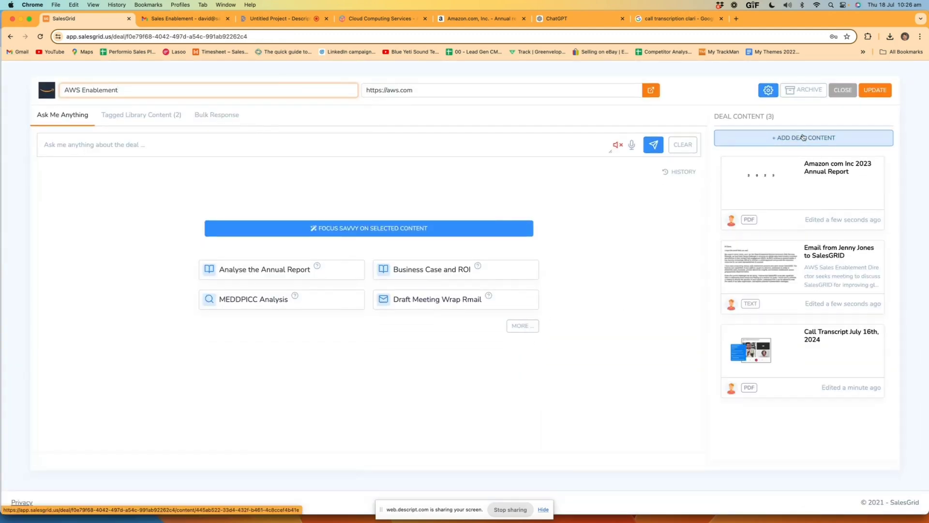
left_click(802, 139)
left_click(330, 286)
left_click(320, 314)
type("a")
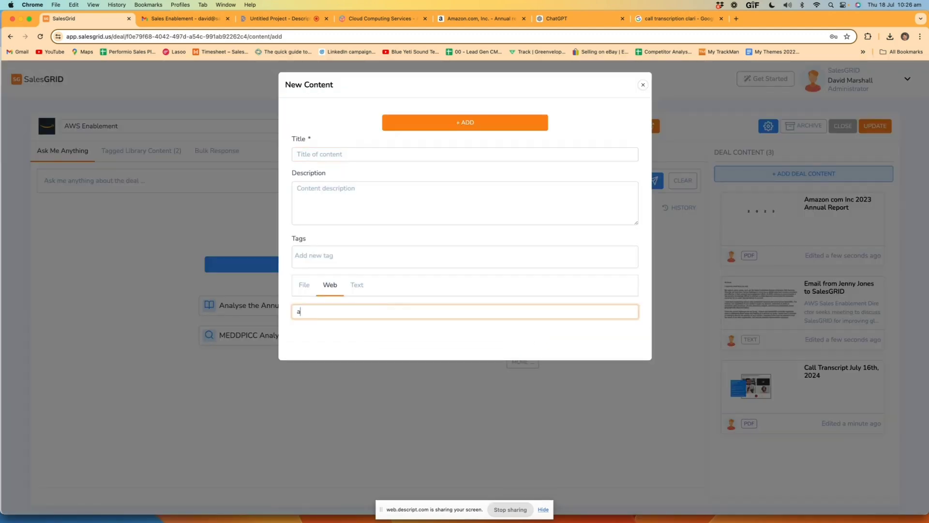
type("ma")
key("BackSpace")
key("BackSpace")
key("BackSpace")
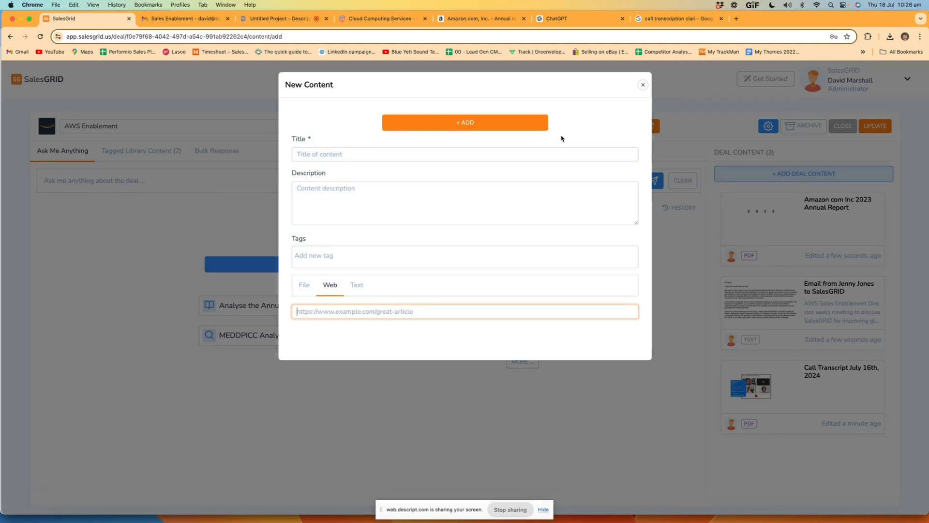
left_click(643, 84)
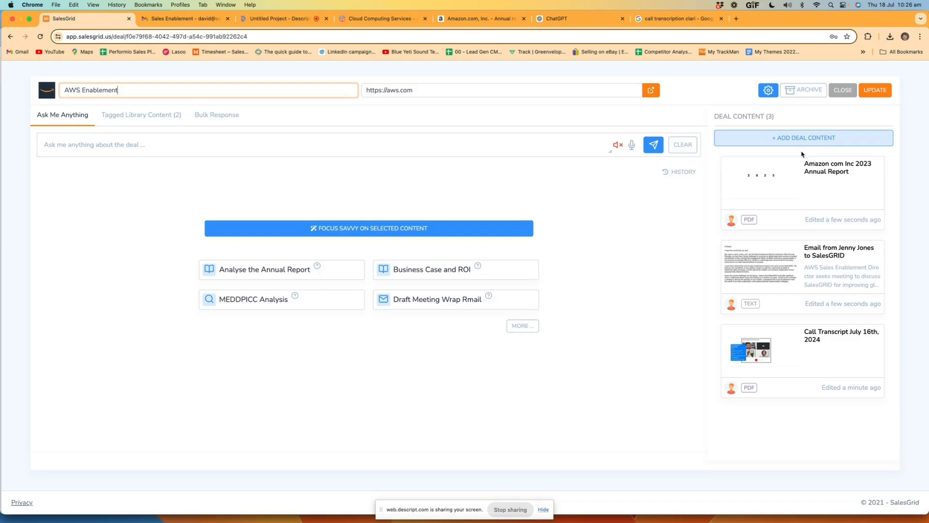
left_click(805, 138)
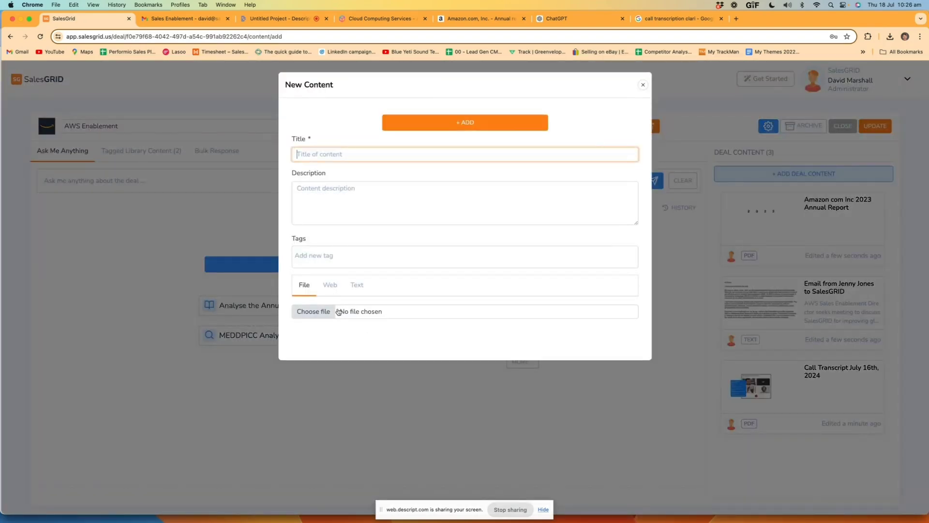
key("Escape")
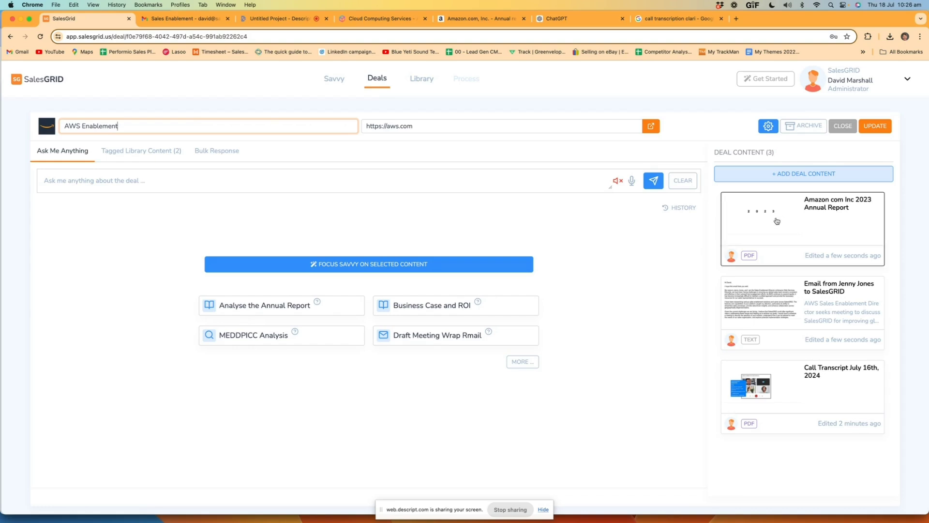
Look over the deal's hot prompts, including the annual report prompt's content choices and the expanded prompt list.
left_click(289, 311)
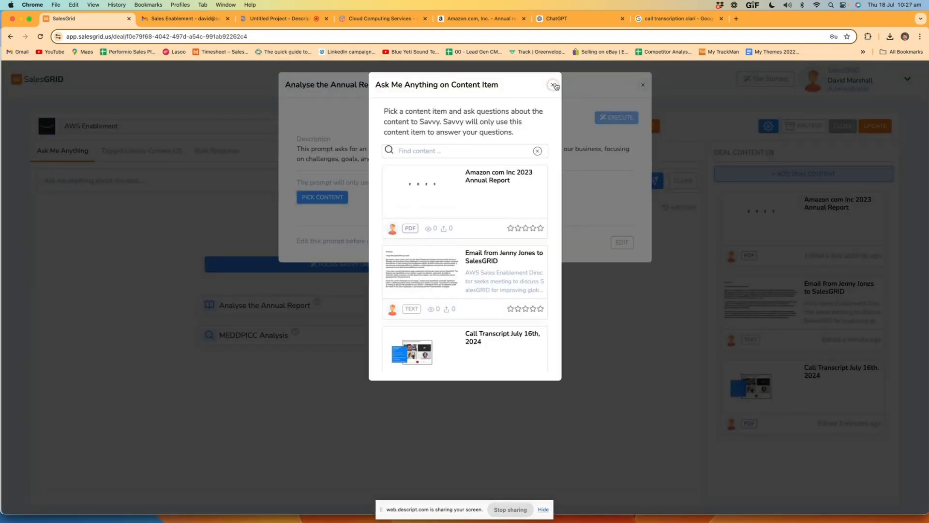
left_click(554, 85)
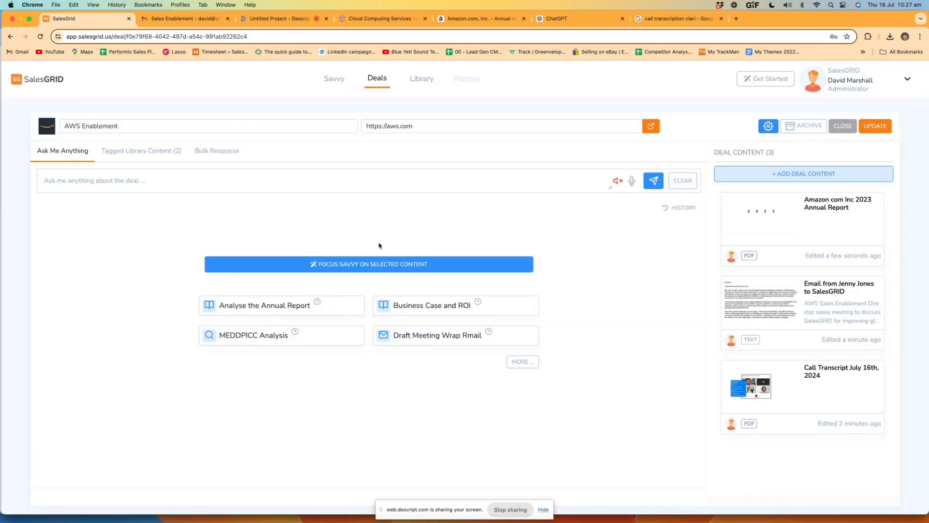
left_click(519, 367)
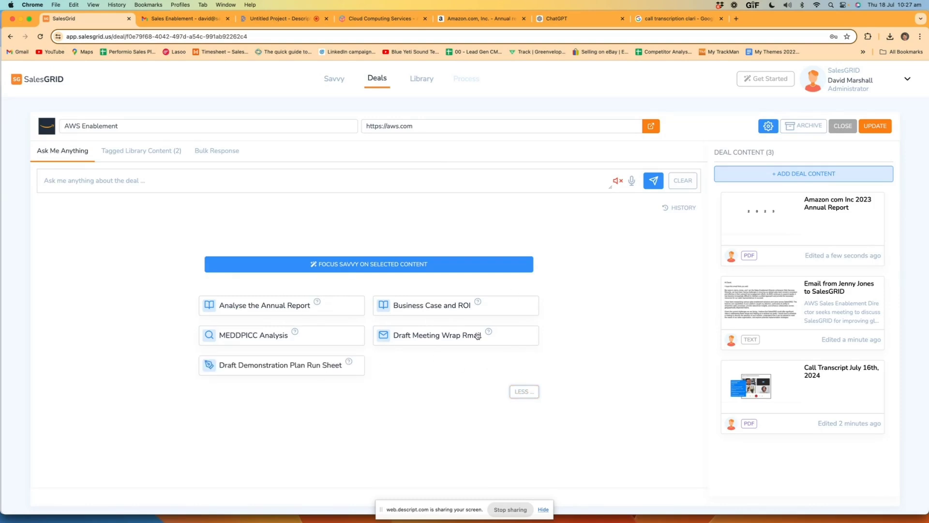
left_click(523, 393)
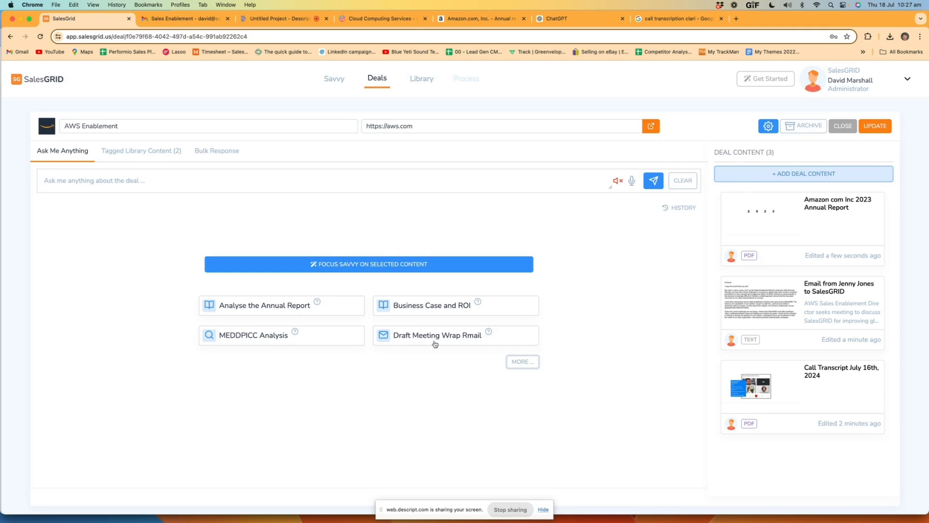
Show the full text of the Analyse the Annual Report prompt and run it on Amazon com Inc 2023 Annual Report.
left_click(252, 307)
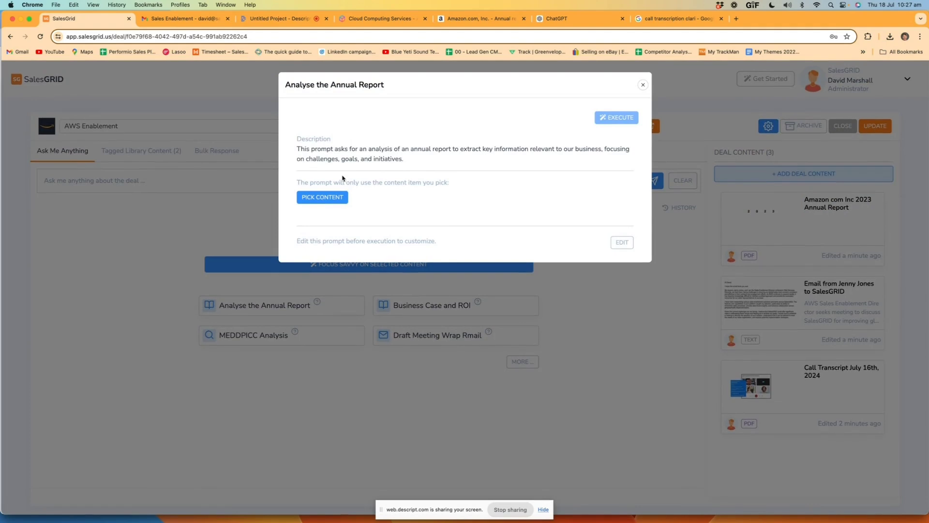
left_click(619, 242)
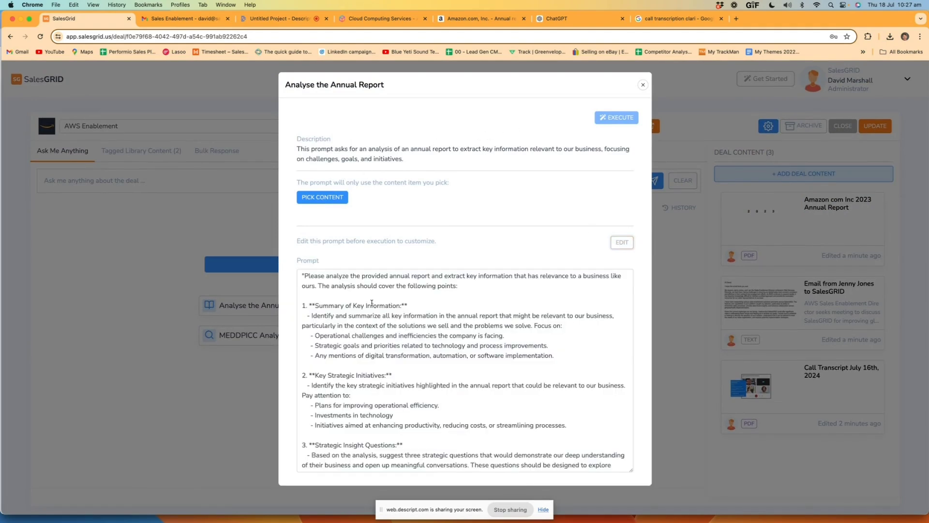
scroll(370, 305, "down", 10)
left_click(323, 197)
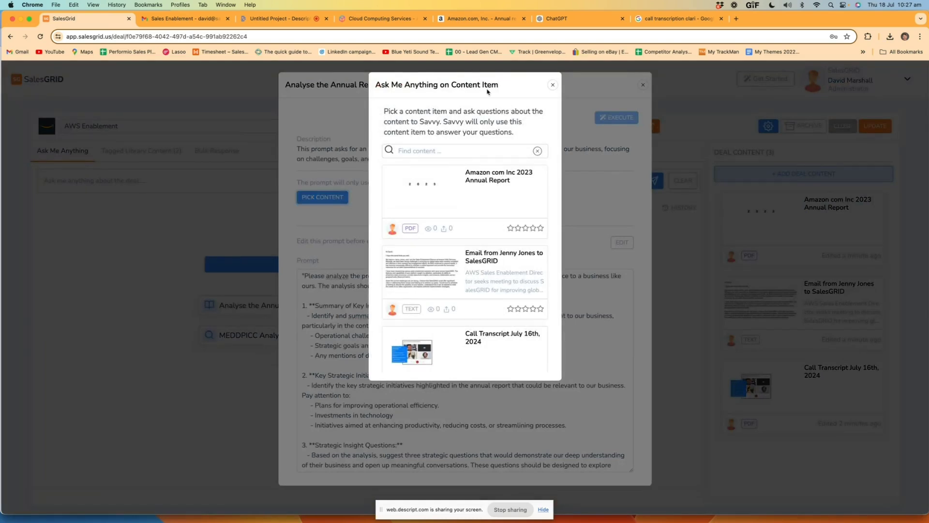
left_click(491, 200)
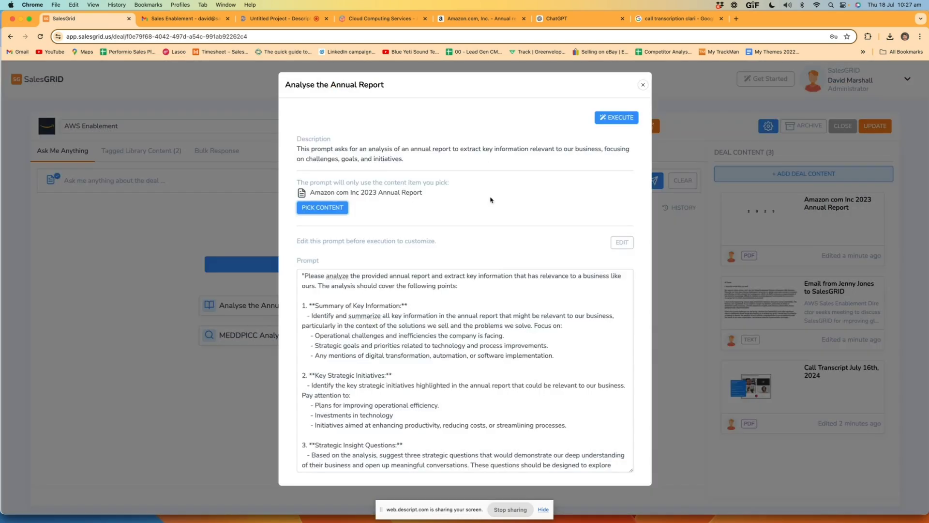
left_click(615, 118)
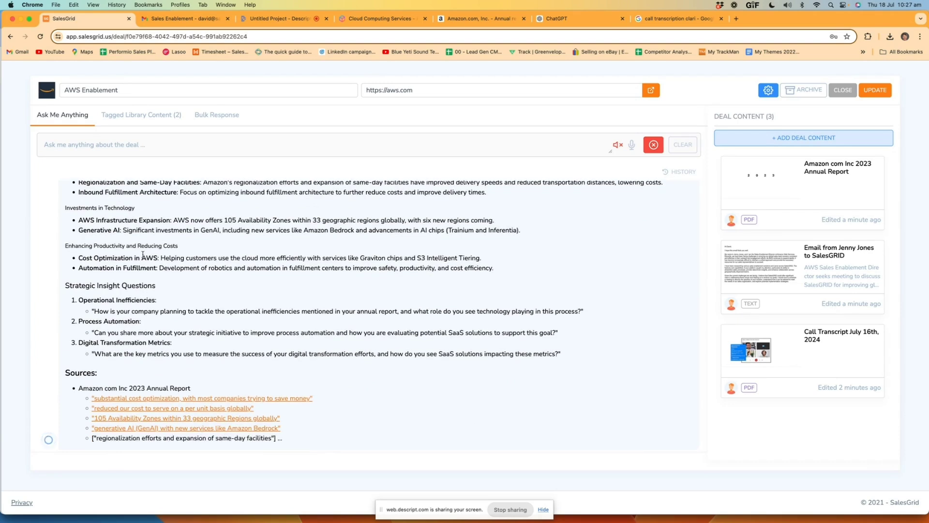
Read through the annual report analysis, then rate the answer as helpful and clear it.
scroll(161, 264, "up", 5)
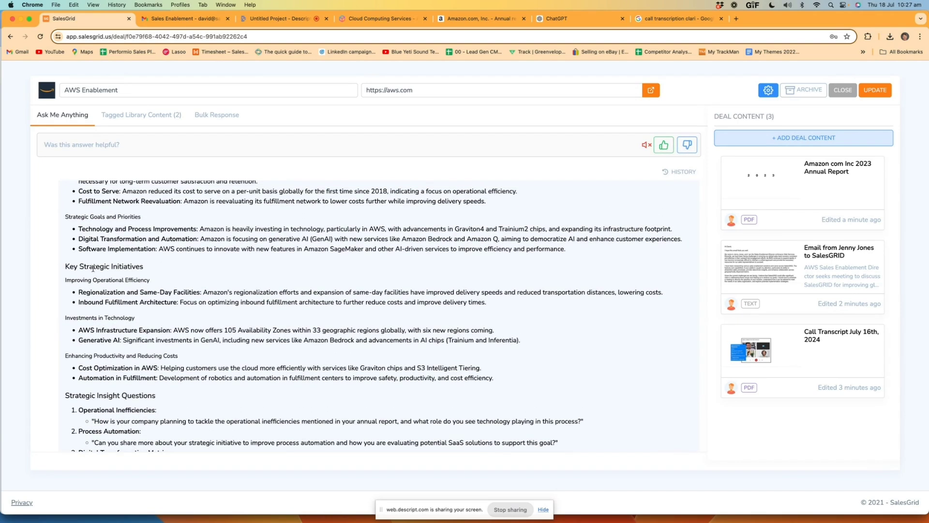
left_click_drag(92, 268, 141, 267)
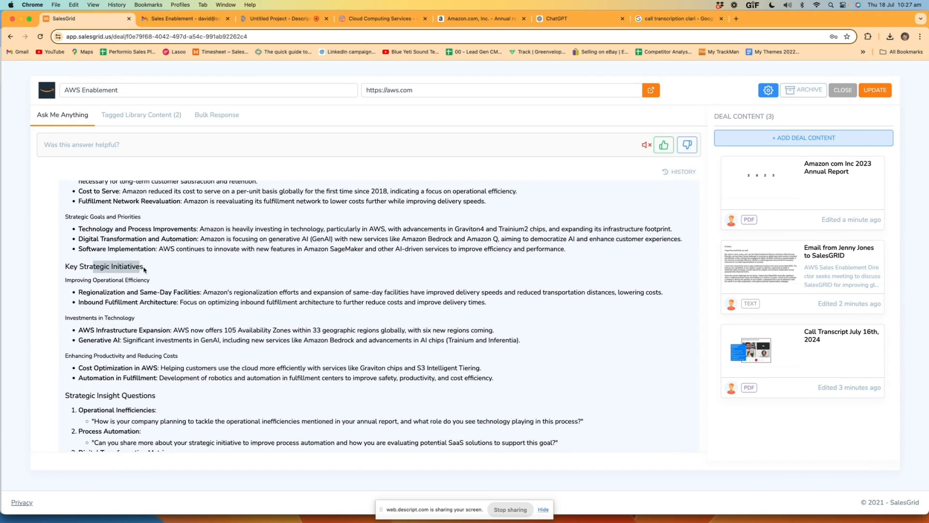
scroll(260, 350, "up", 6)
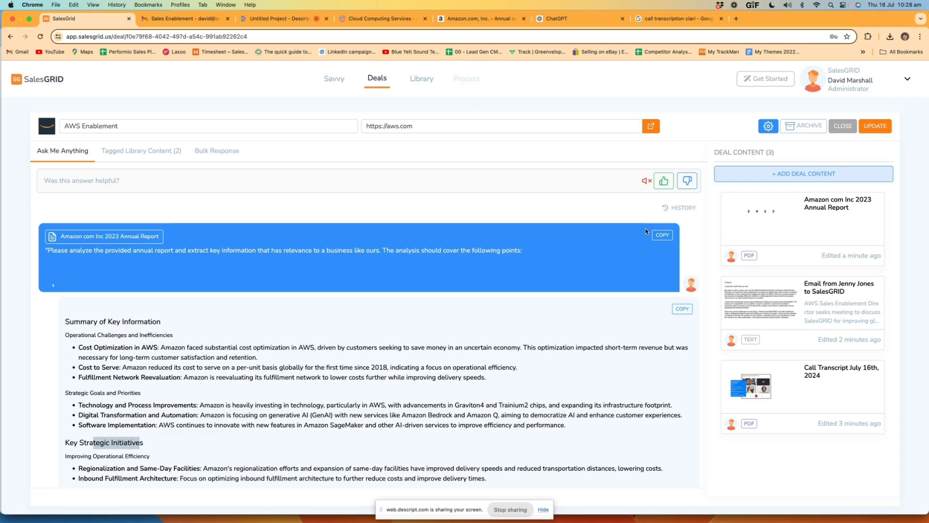
left_click(664, 178)
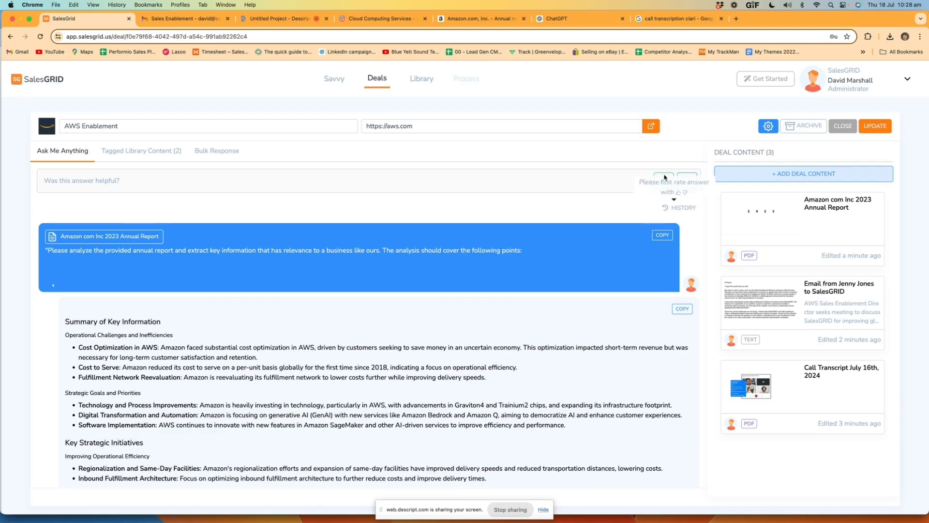
left_click(664, 180)
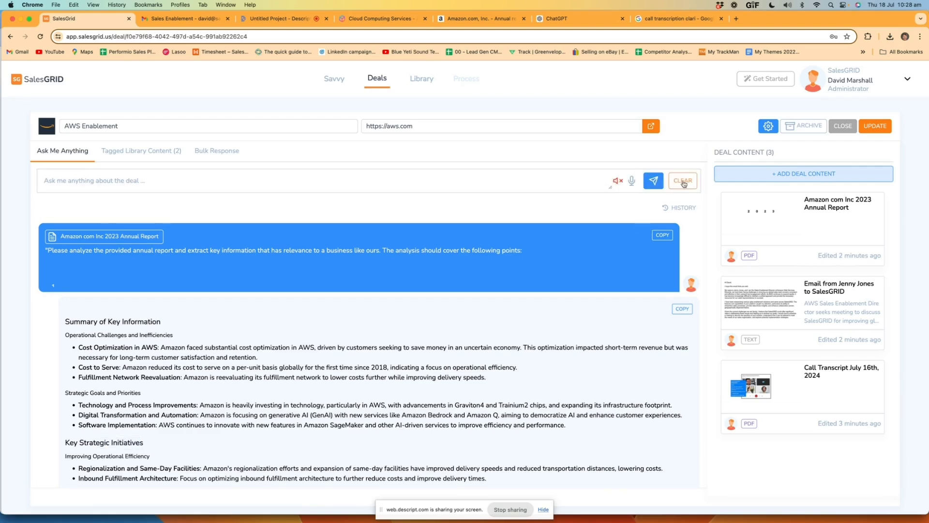
left_click(683, 182)
Expand the deal's hot prompt list, then open the My Company page where the prompts are managed.
left_click(523, 325)
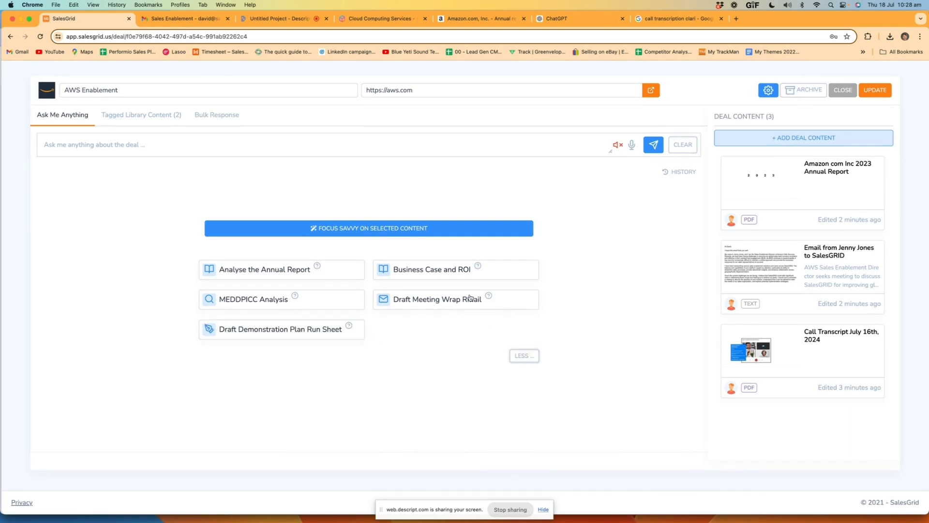
scroll(641, 305, "up", 3)
scroll(641, 305, "down", 2)
left_click(856, 79)
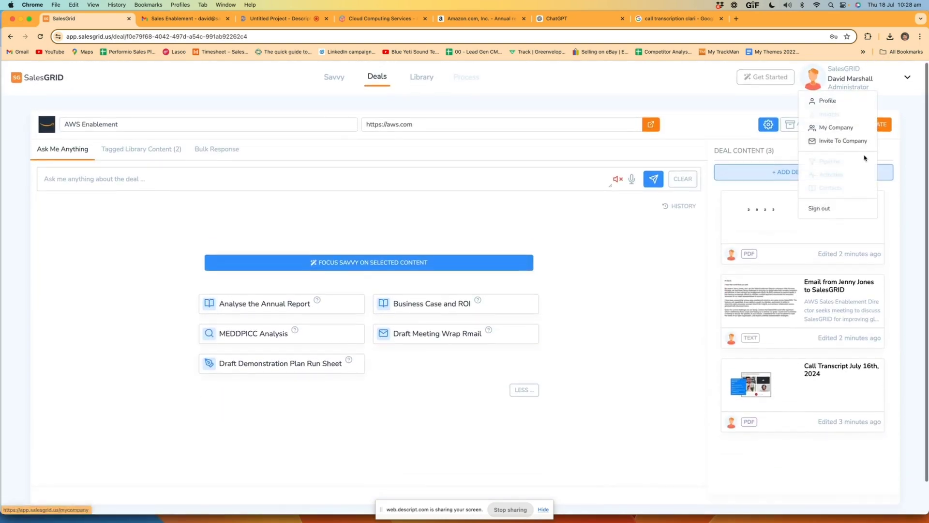
left_click(843, 129)
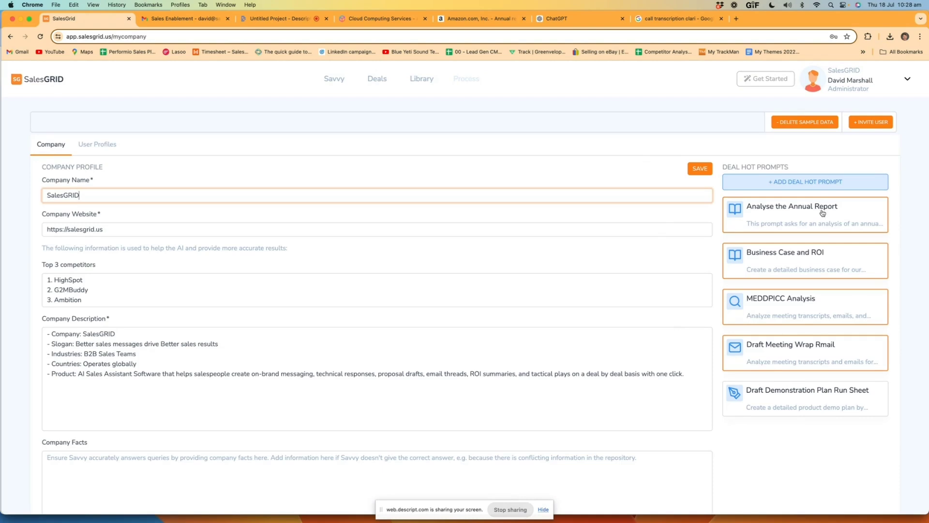
Correct the name of the Draft Meeting Wrap Rmail hot prompt to Draft Meeting Wrap Email.
left_click(819, 353)
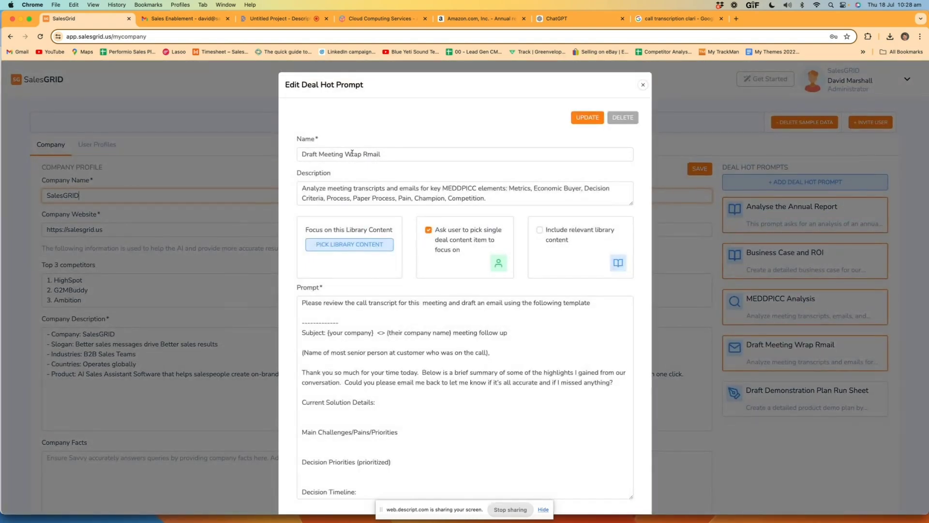
left_click(365, 155)
key("BackSpace")
type("E")
left_click(338, 192)
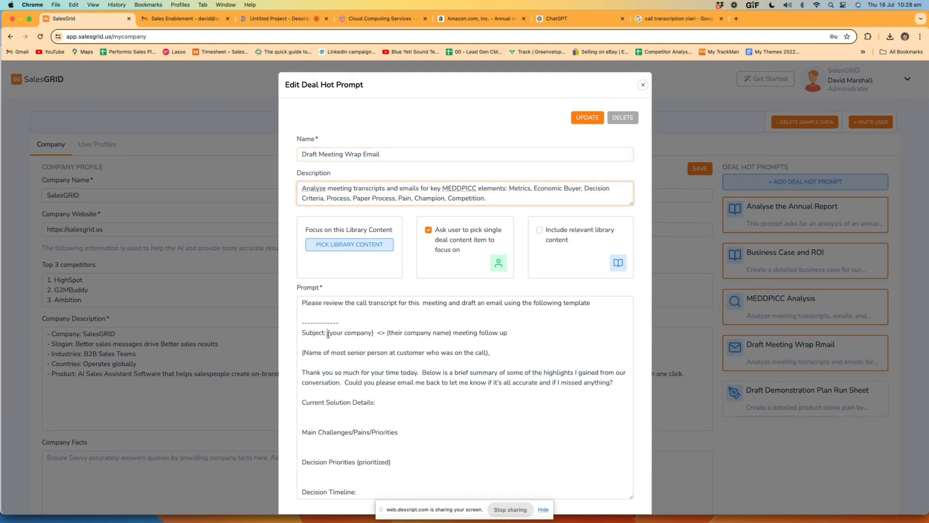
Review the prompt's template text and content focus options, leaving out any library content, and save the edited hot prompt.
scroll(334, 331, "down", 3)
left_click(382, 326)
scroll(378, 324, "up", 3)
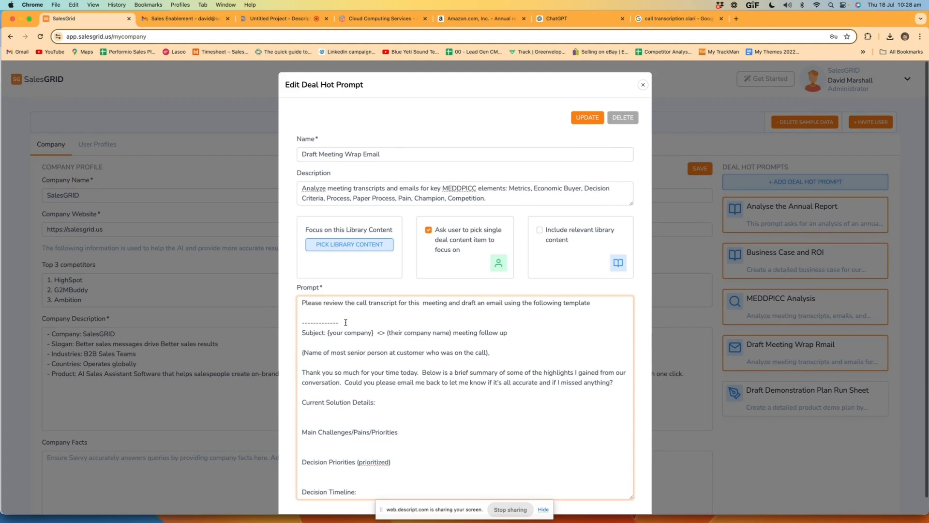
left_click(428, 230)
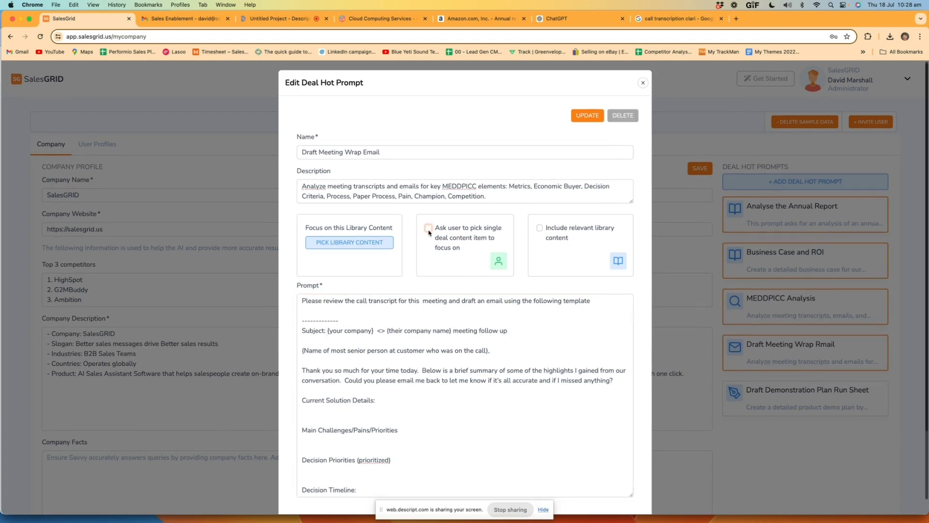
left_click(370, 244)
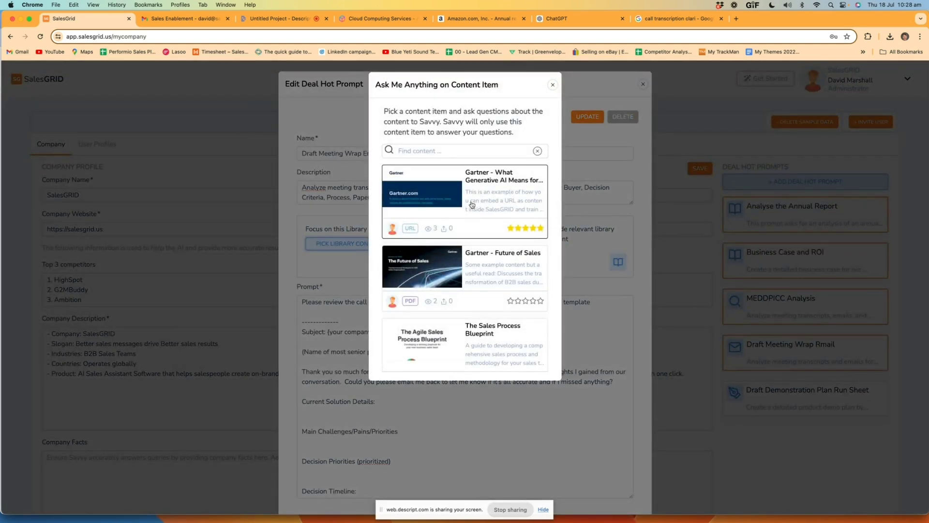
left_click(553, 85)
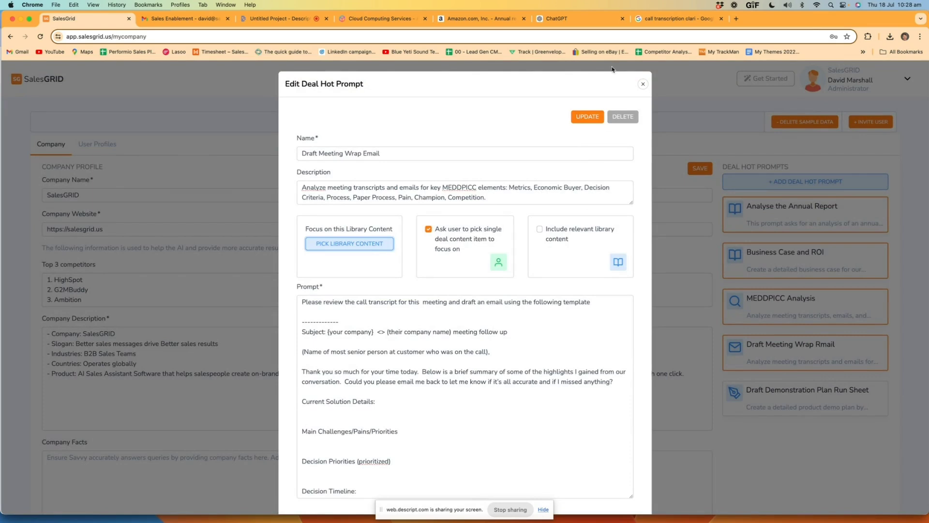
left_click(592, 122)
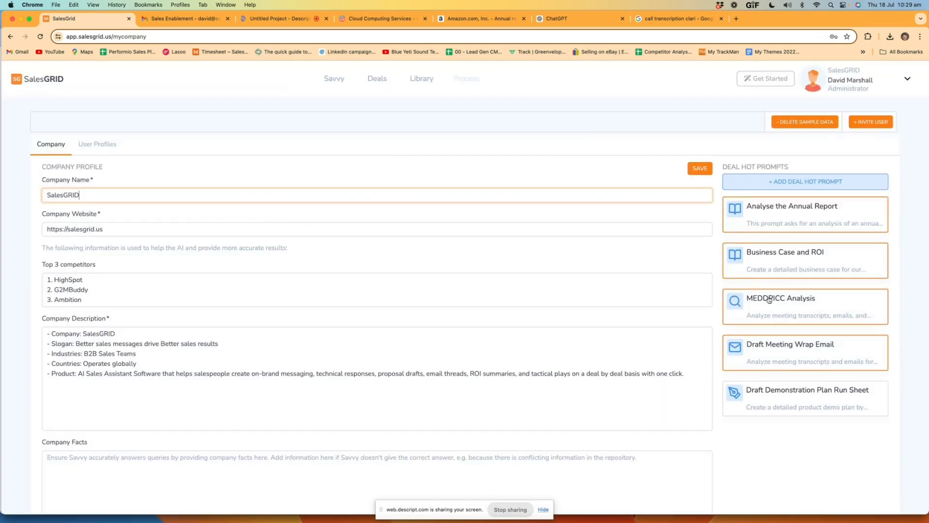
Preview the blank form for adding a deal hot prompt and close it.
left_click_drag(772, 390, 793, 306)
scroll(798, 314, "up", 2)
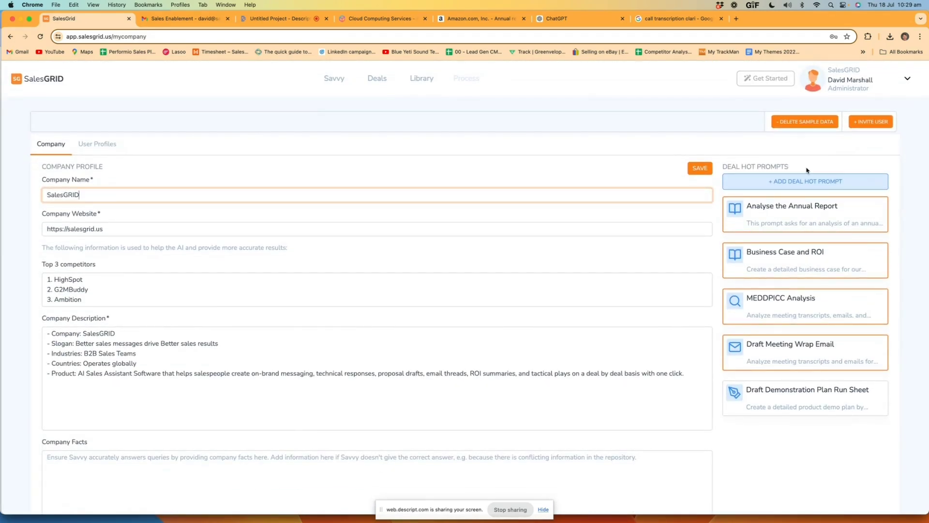
left_click(794, 183)
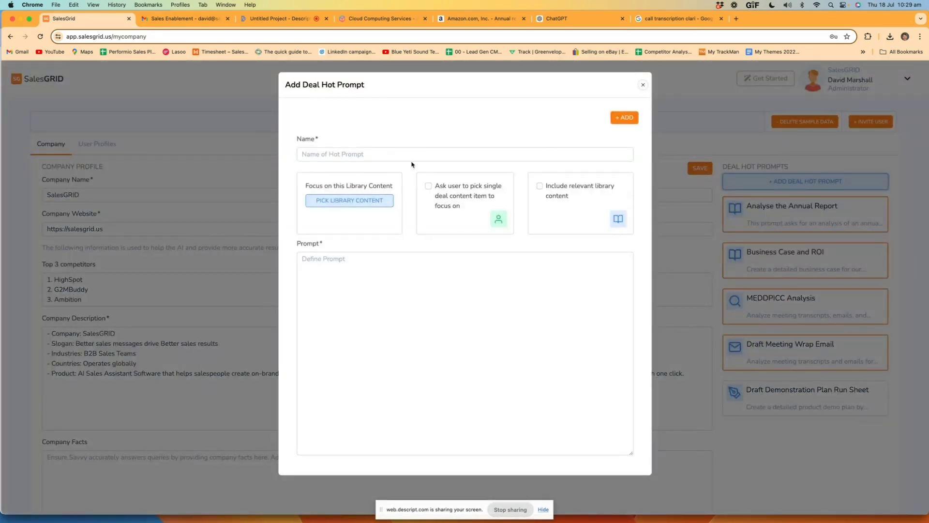
left_click(643, 85)
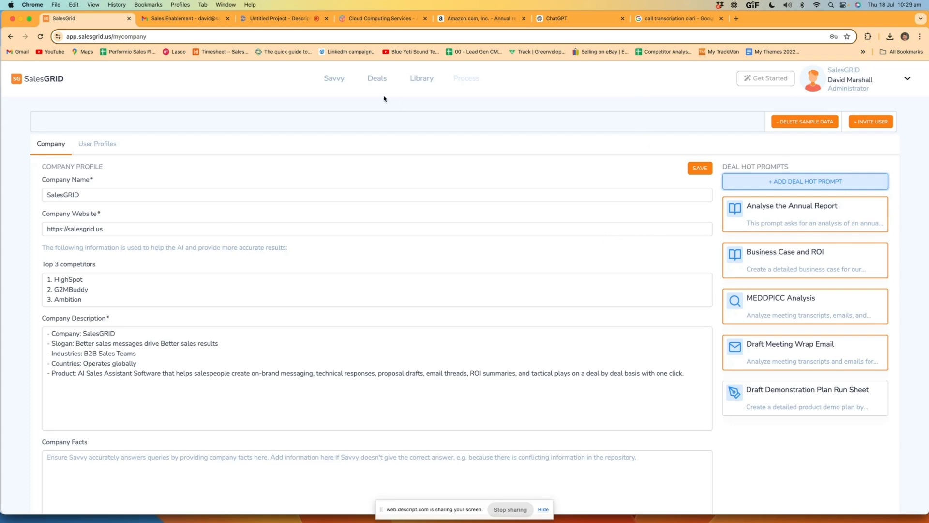
Open the AWS Enablement deal and run the Draft Meeting Wrap Email prompt on the Call Transcript July 16th, 2024 content.
left_click(378, 79)
left_click(413, 206)
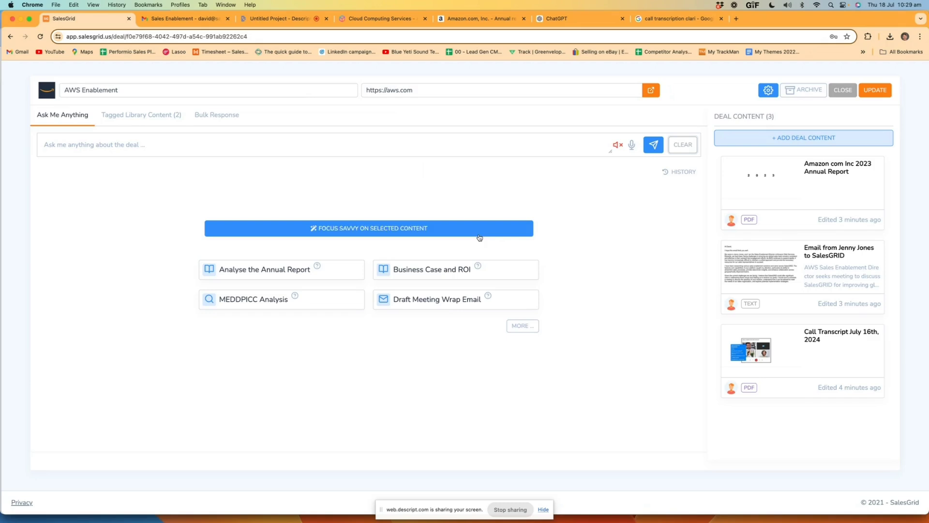
left_click(434, 304)
left_click(337, 199)
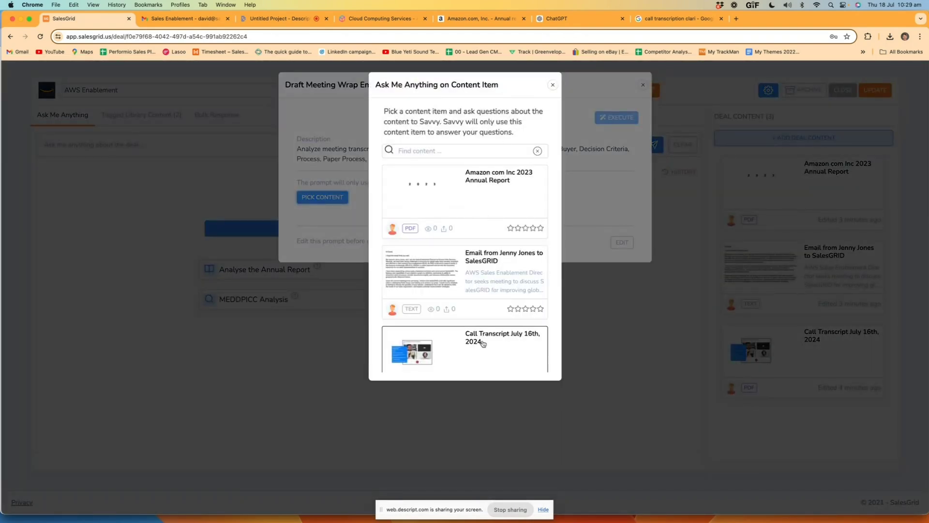
left_click(483, 344)
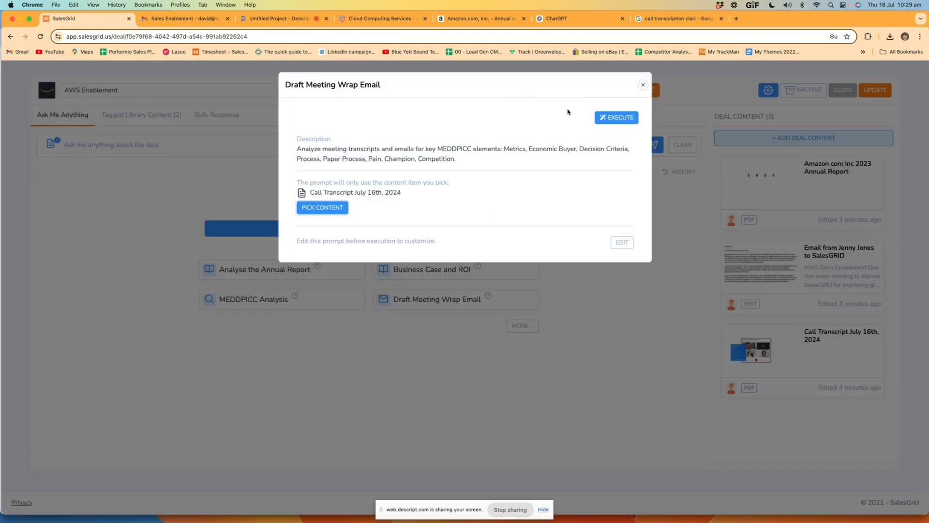
left_click(616, 119)
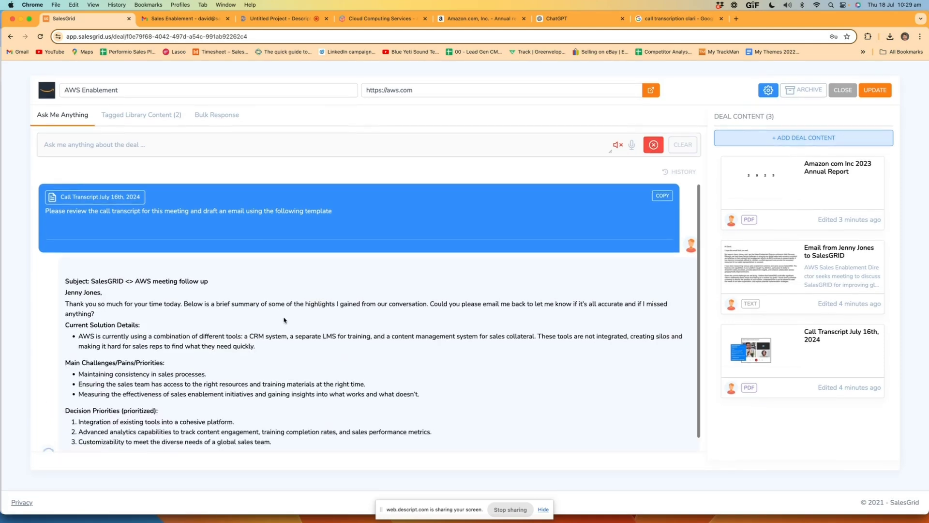
Review the drafted meeting follow-up email from start to finish and rate the answer as helpful.
scroll(259, 285, "up", 2)
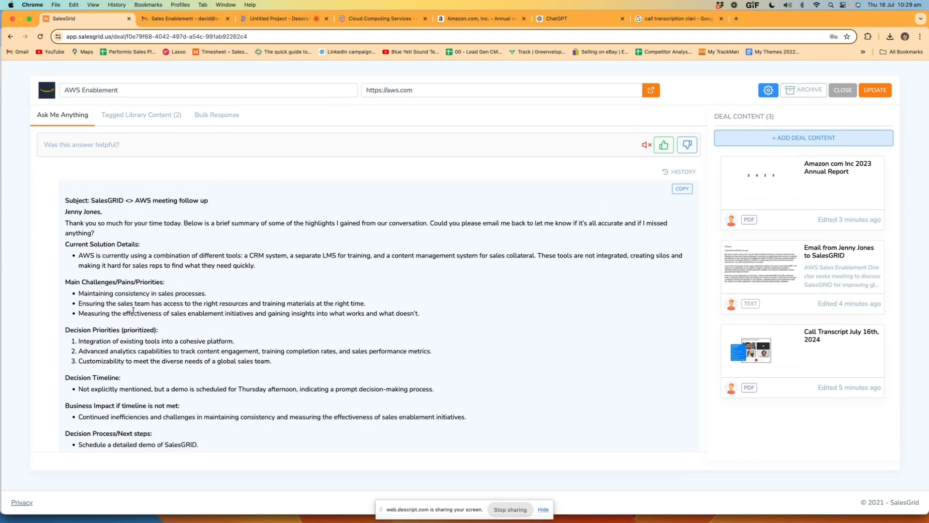
scroll(133, 310, "down", 3)
scroll(134, 312, "up", 5)
scroll(134, 312, "up", 3)
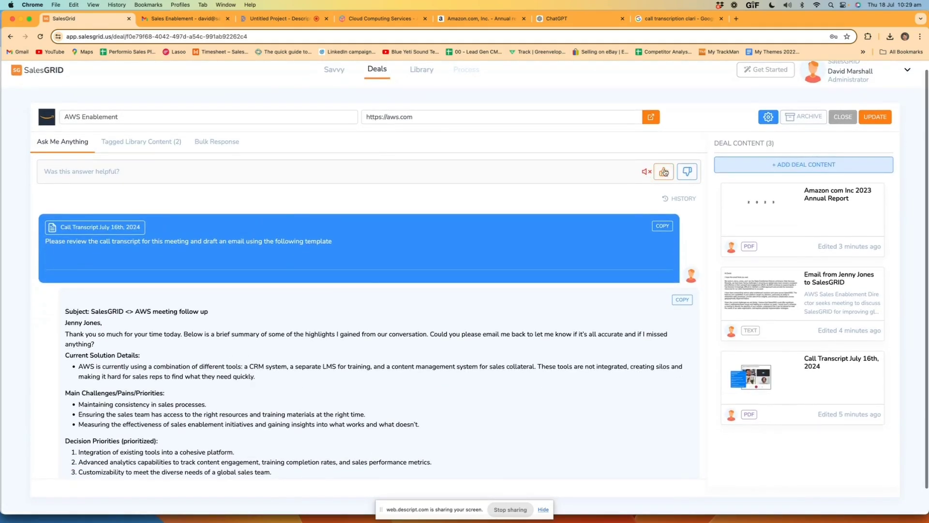
left_click(663, 172)
Expand the deal's full hot prompt list, then view the Bulk Response form and its requirements field.
left_click(529, 329)
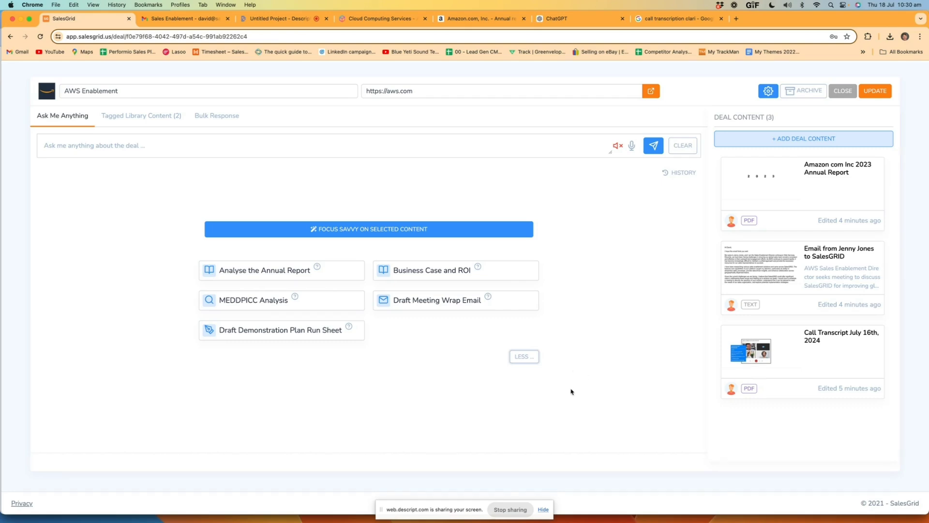
scroll(572, 374, "up", 2)
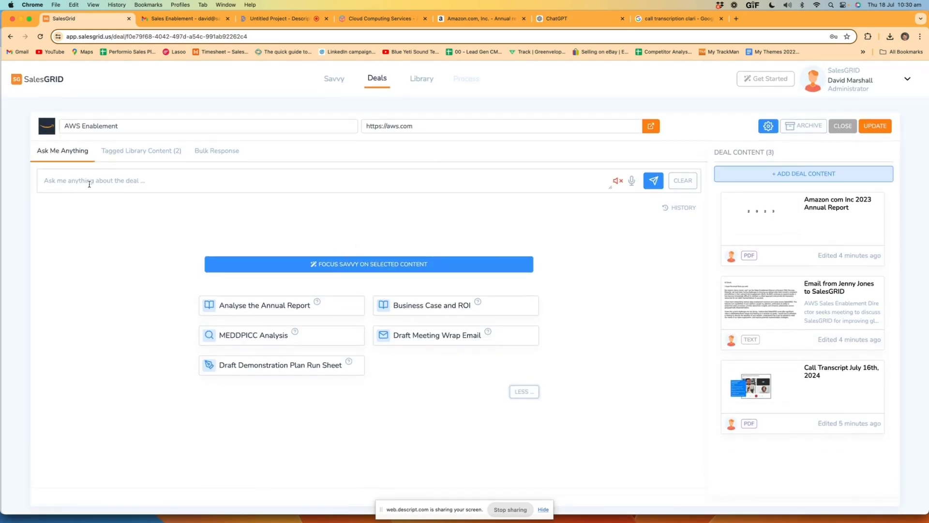
left_click(219, 152)
left_click(137, 195)
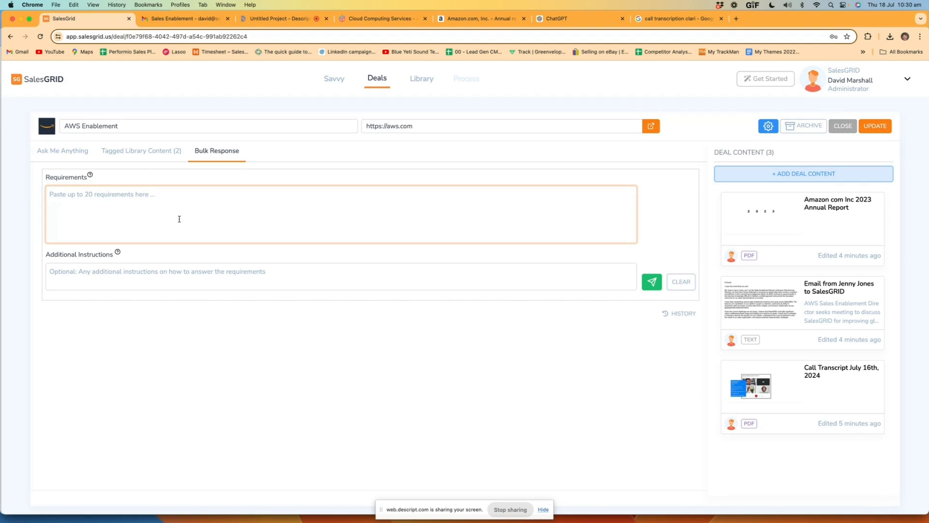
Return to the deal's Ask Me Anything view and update the AWS Enablement deal, going back to the deals board.
left_click(74, 151)
scroll(431, 318, "up", 5)
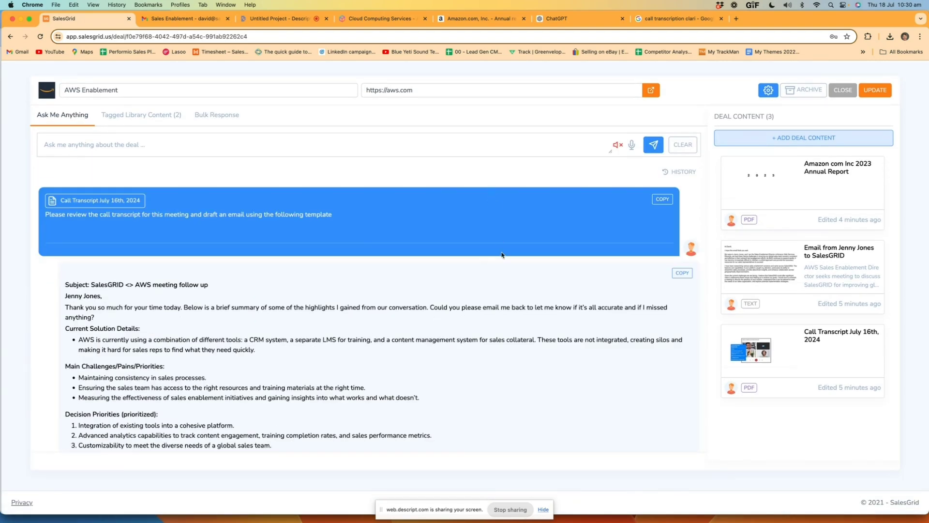
left_click(881, 92)
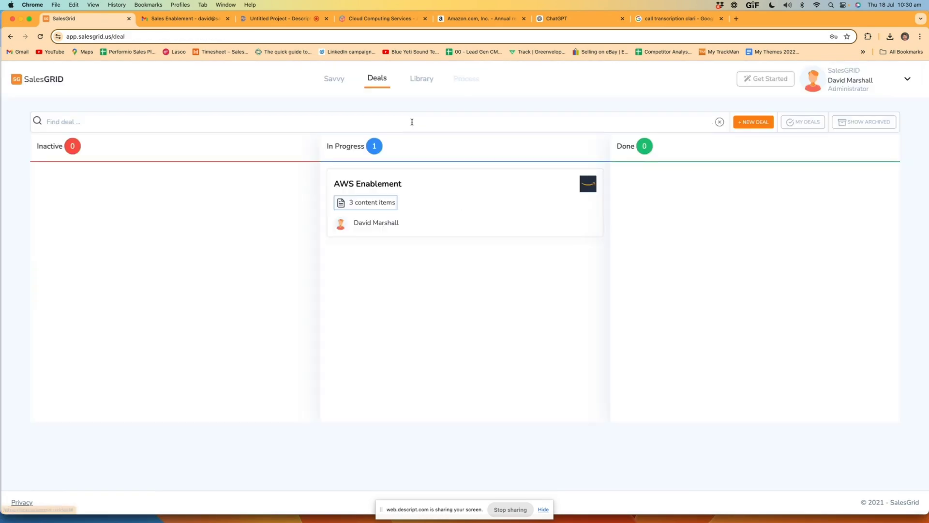